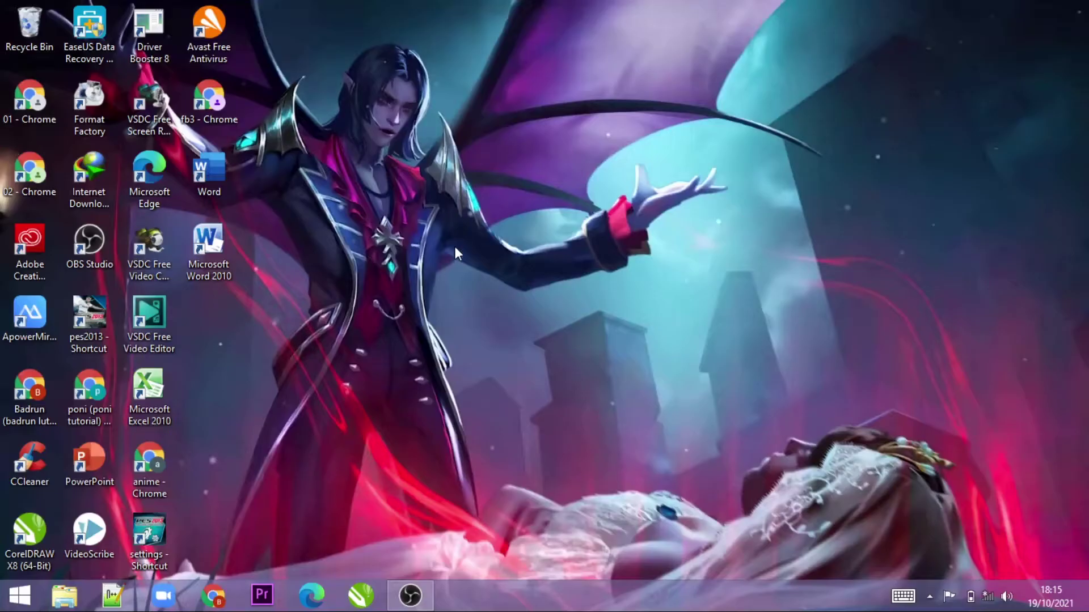
- Launch Word and create a blank document, briefly start Word 2010, then return to Document1
double_click(228, 166)
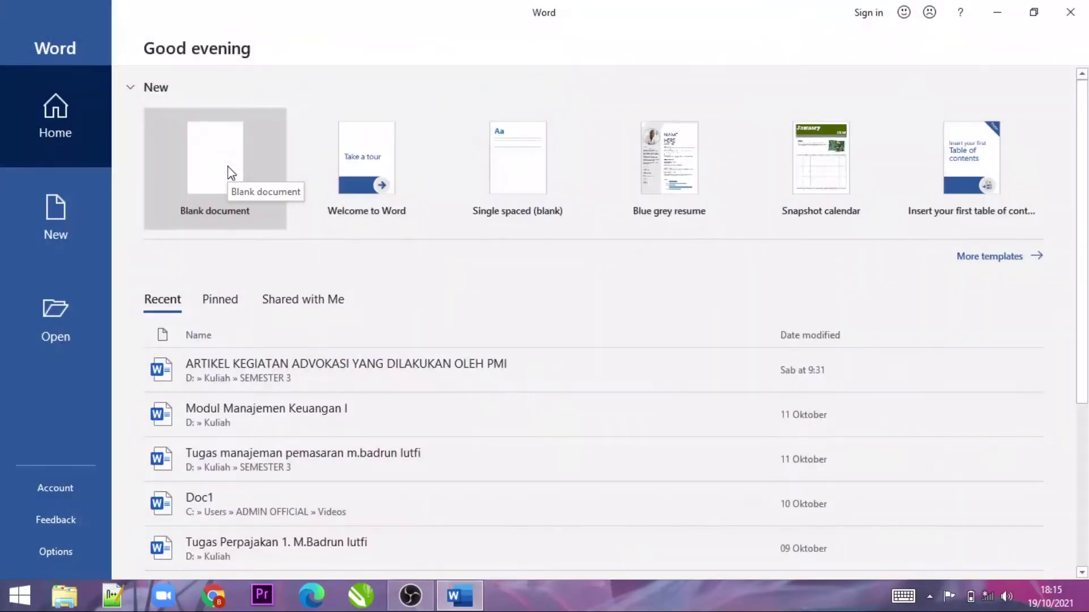
click(204, 187)
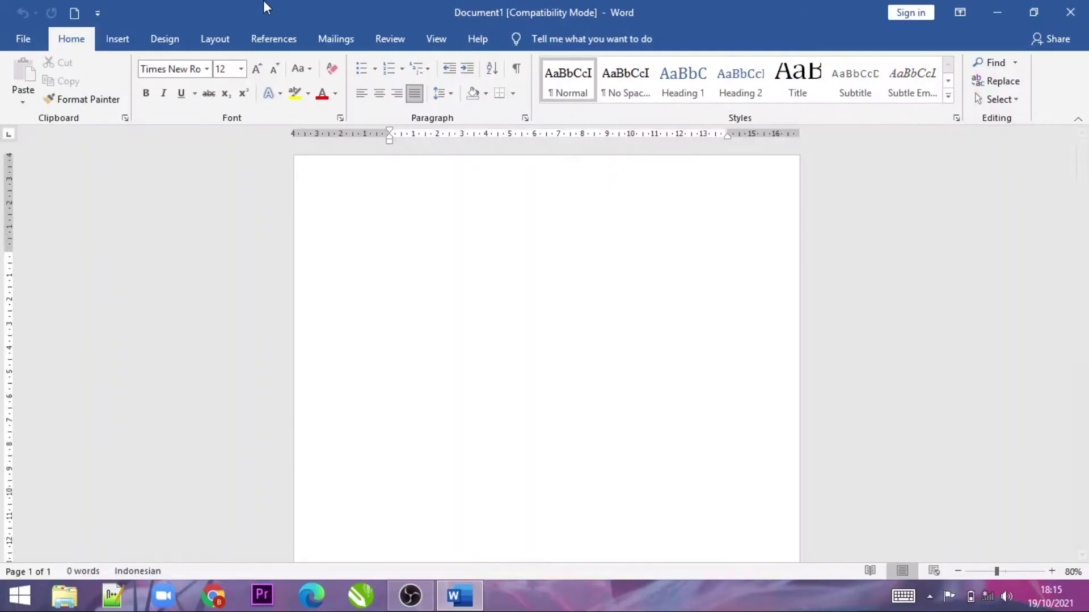
click(994, 11)
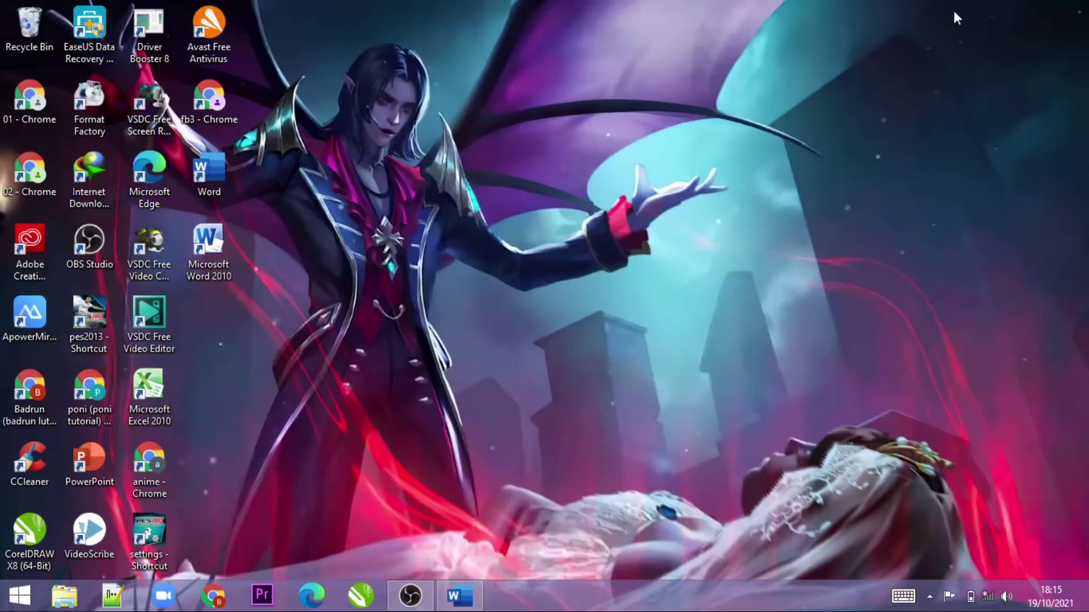
double_click(216, 242)
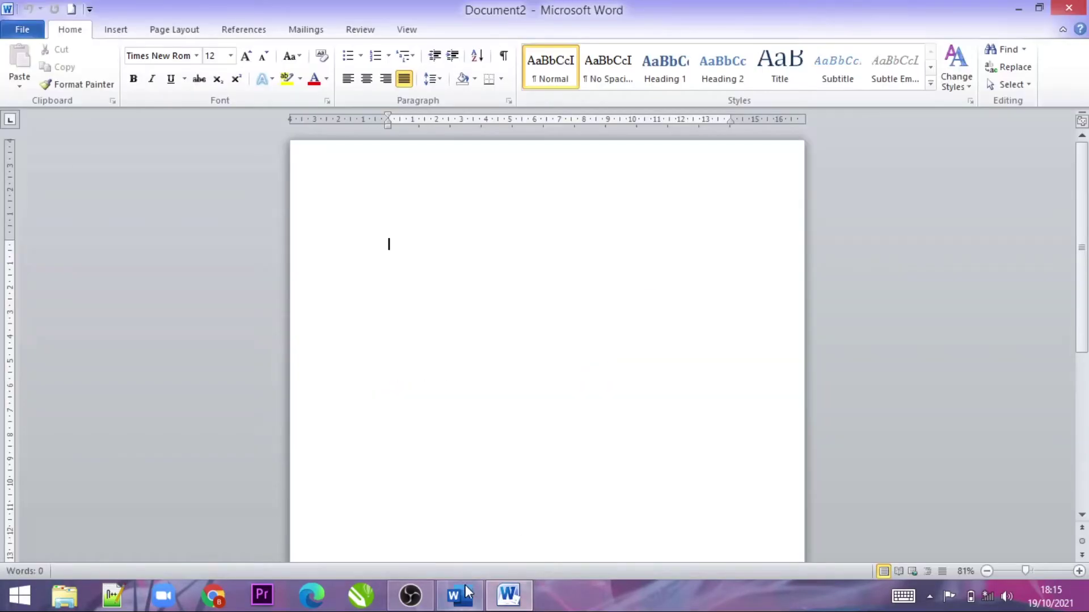
click(465, 593)
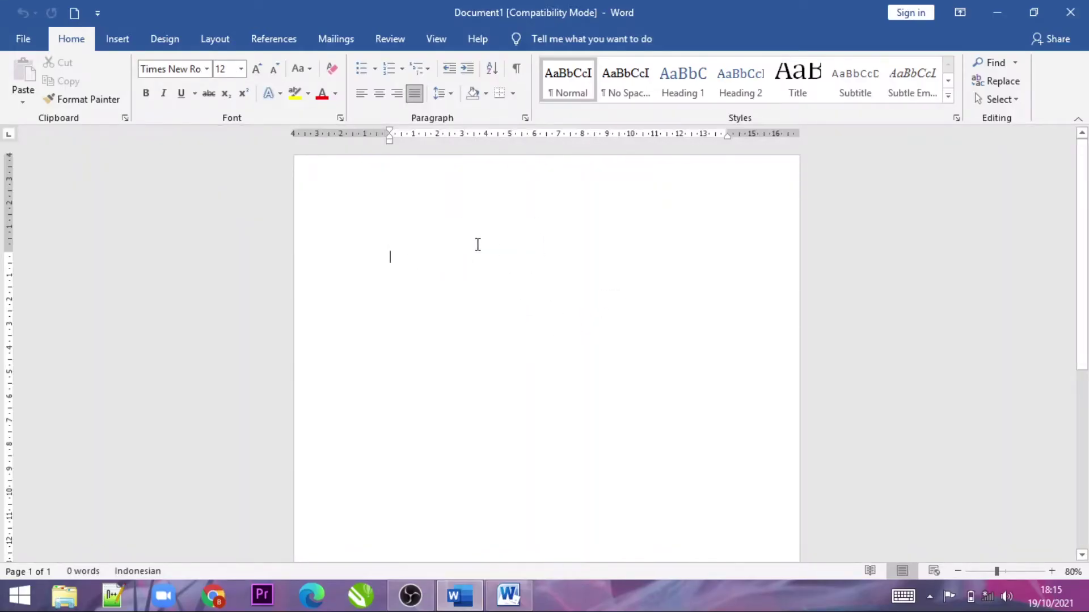
- Scroll through Document1 and bring up the Design page background options
scroll(607, 238, down, 5)
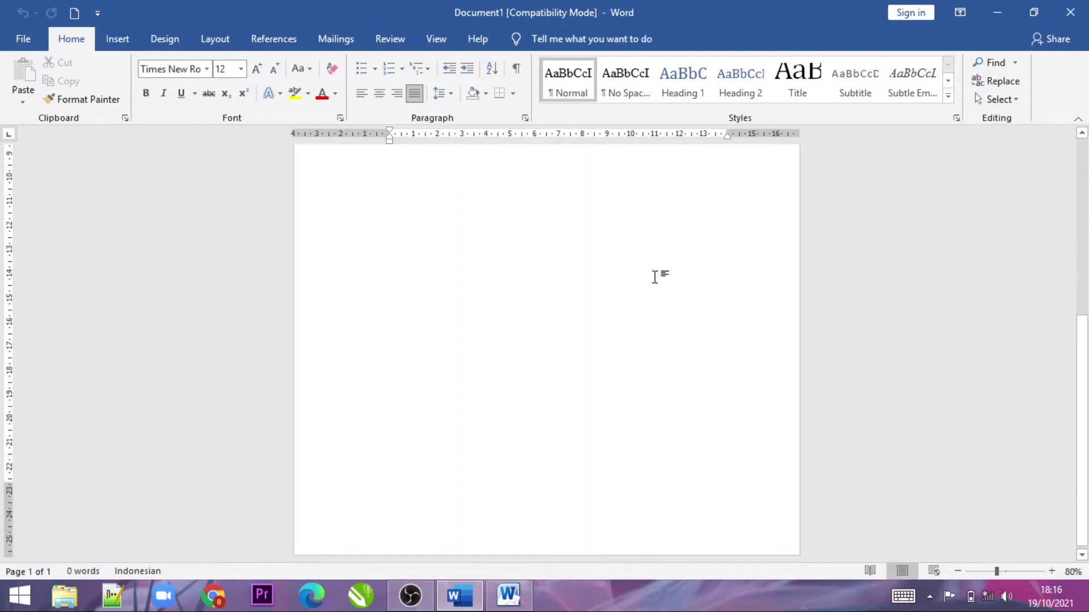
scroll(628, 272, up, 5)
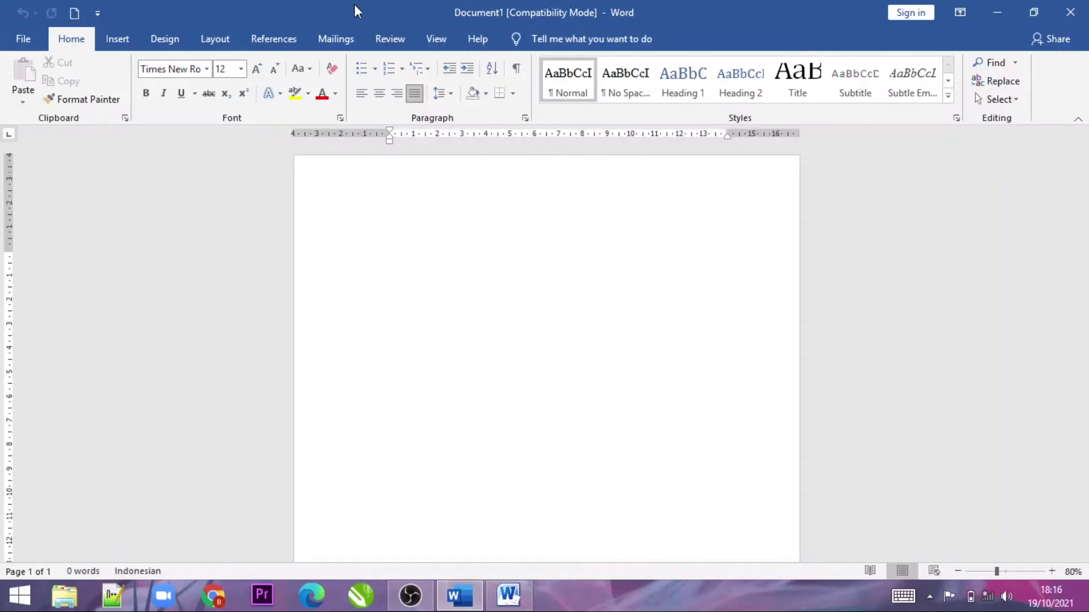
click(162, 41)
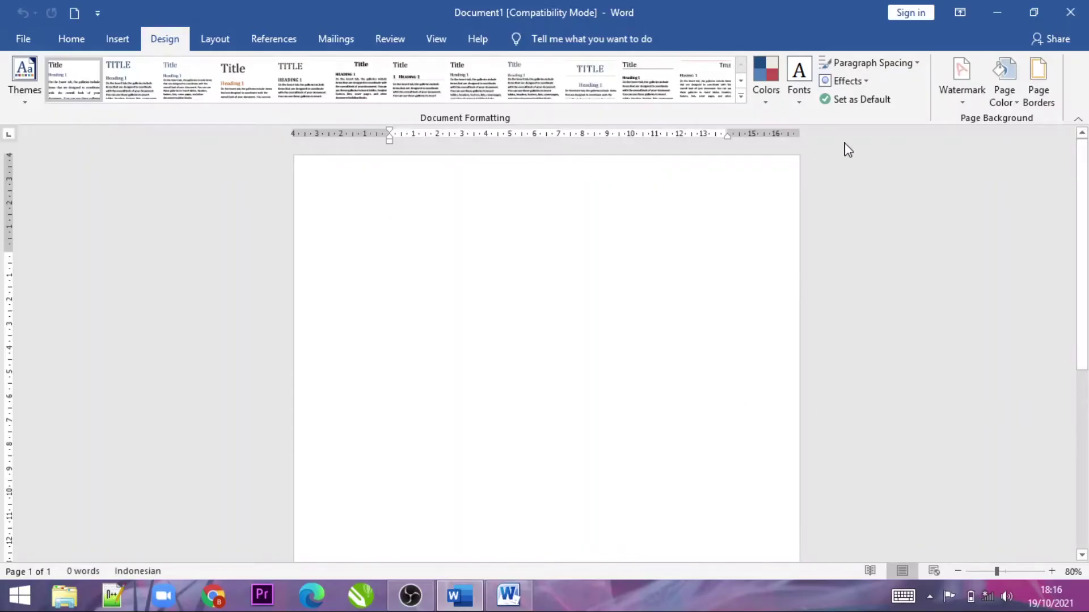
- Set the page colour to the orange theme colour
click(1009, 105)
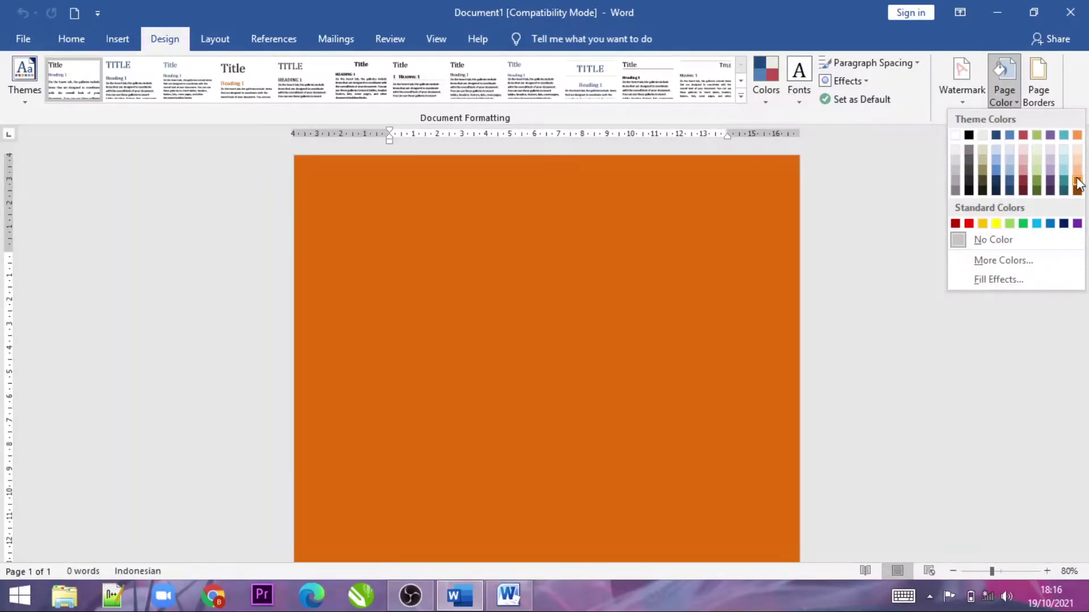
click(1076, 184)
click(1008, 87)
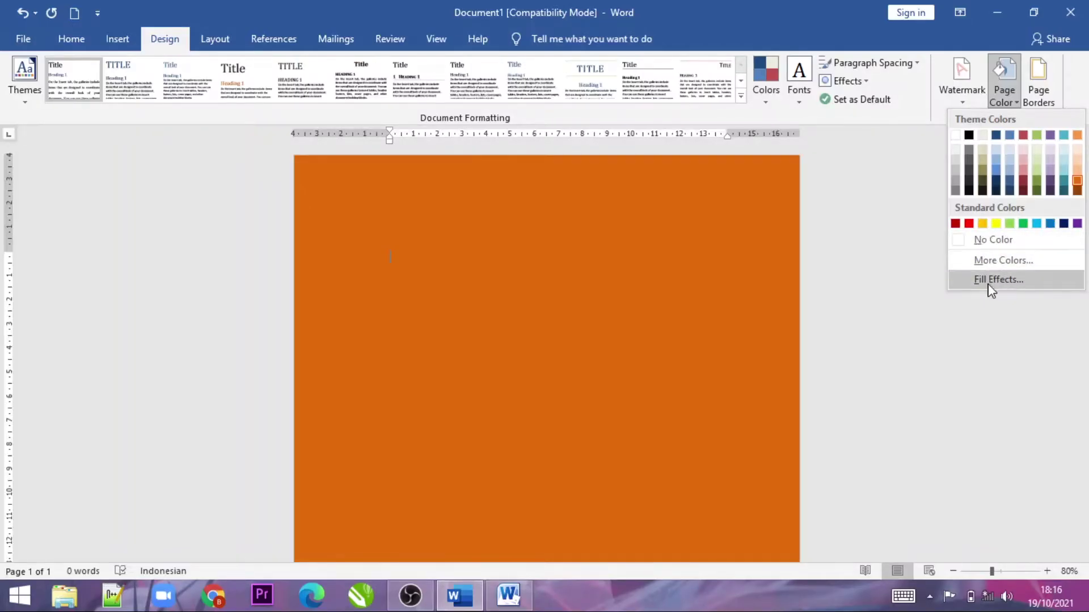
- In Fill Effects, choose a Two colors gradient with blue as Color 1
click(986, 289)
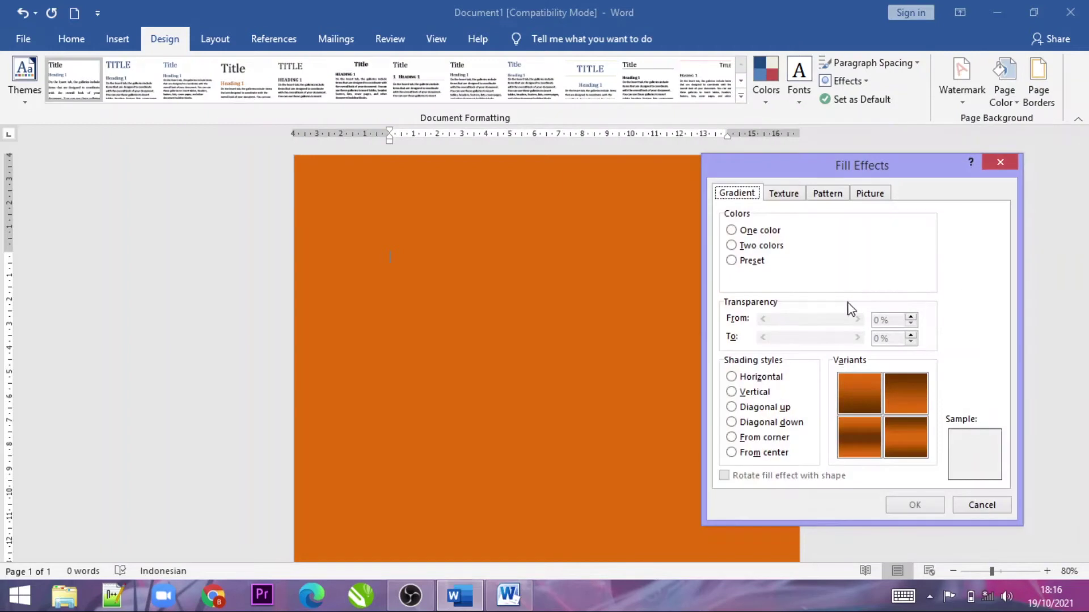
drag(911, 160, 813, 84)
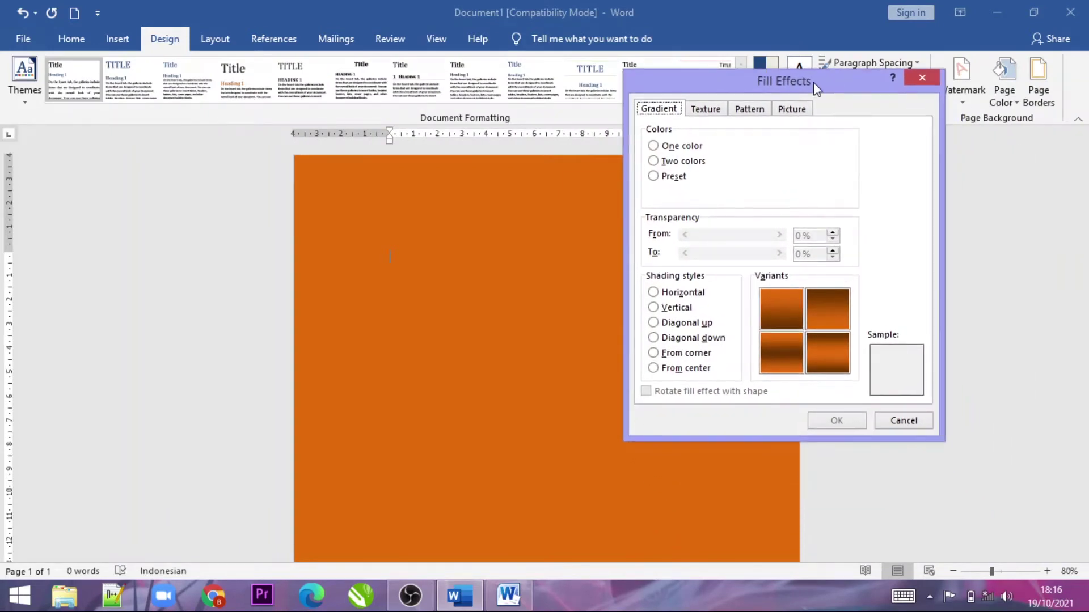
click(657, 148)
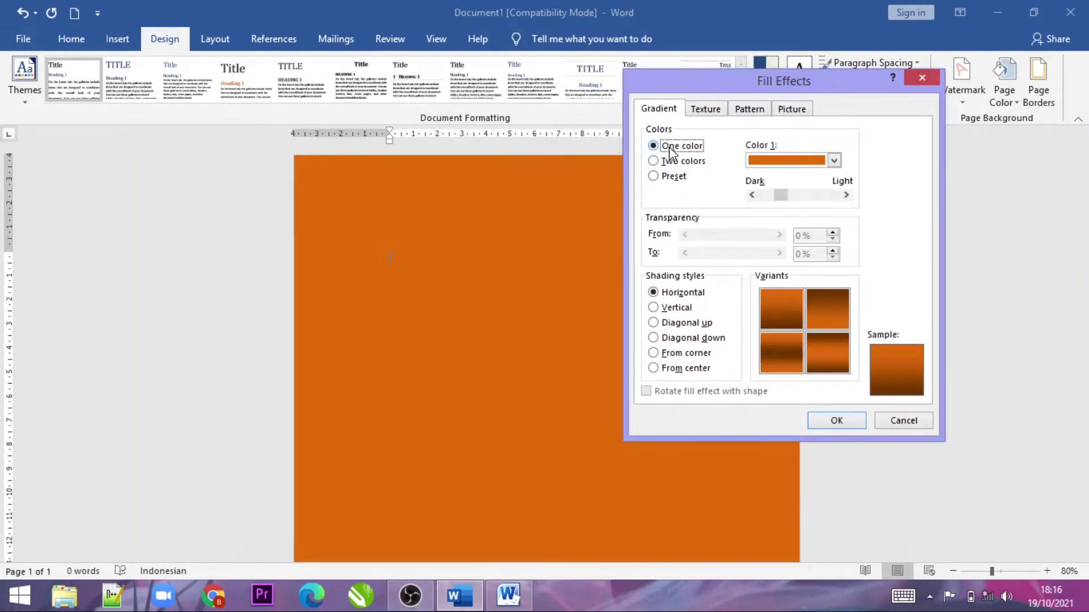
click(653, 162)
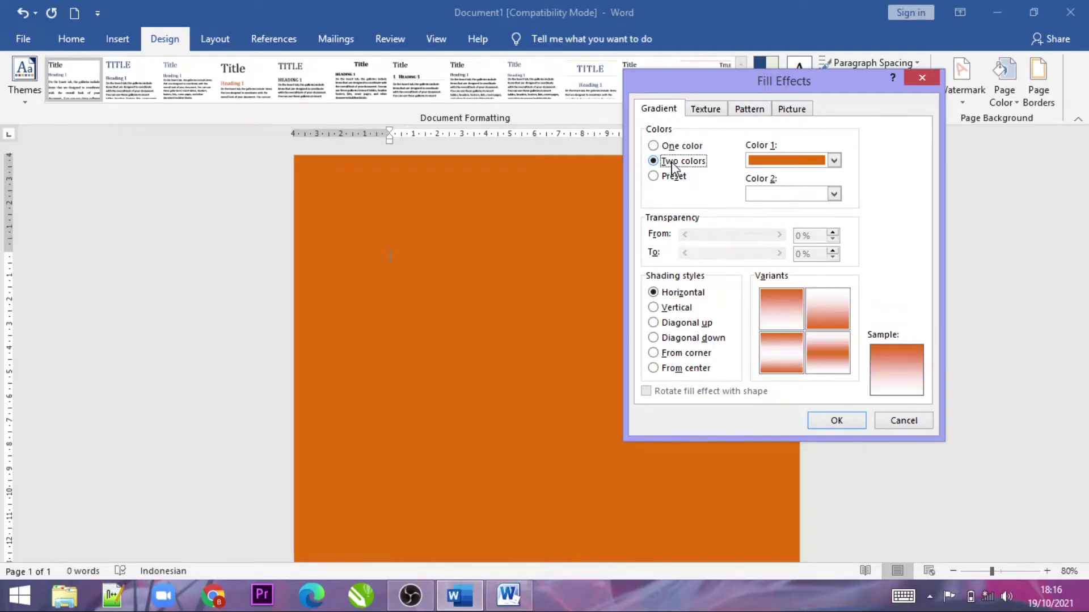
click(658, 178)
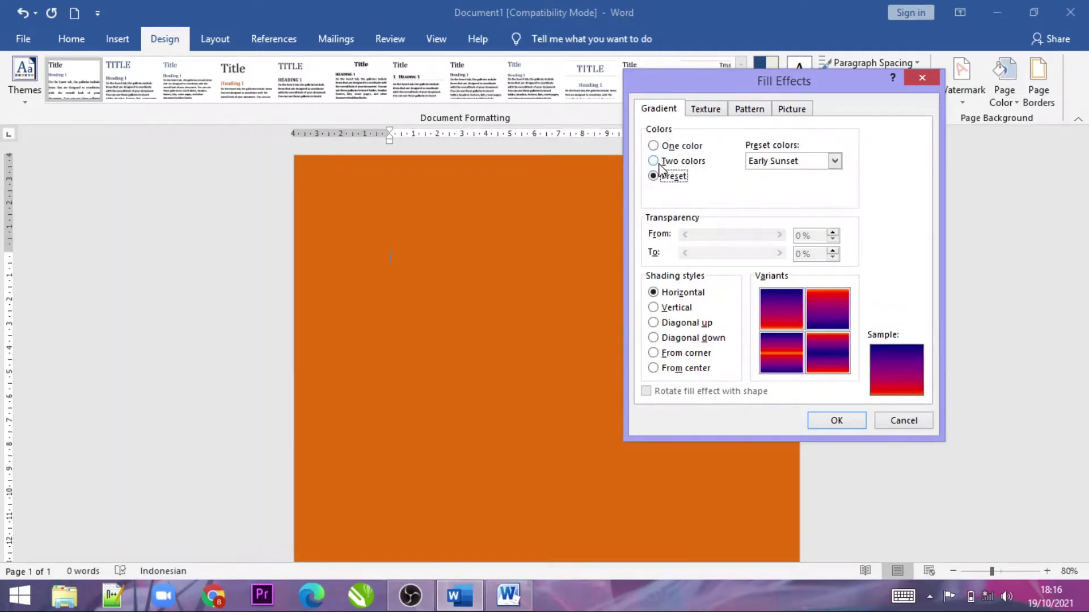
click(653, 163)
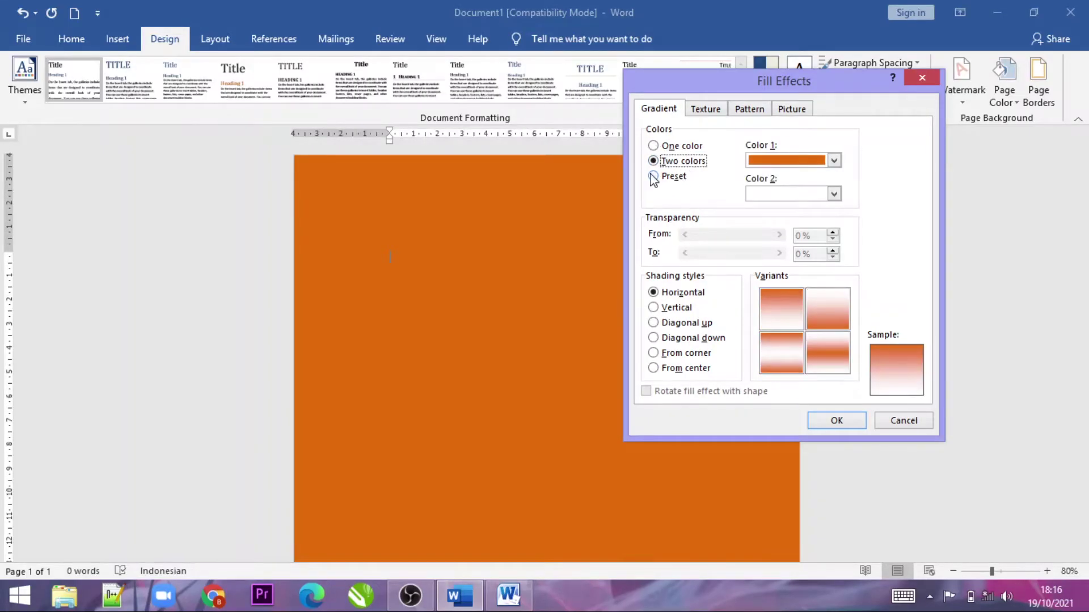
click(655, 177)
click(823, 162)
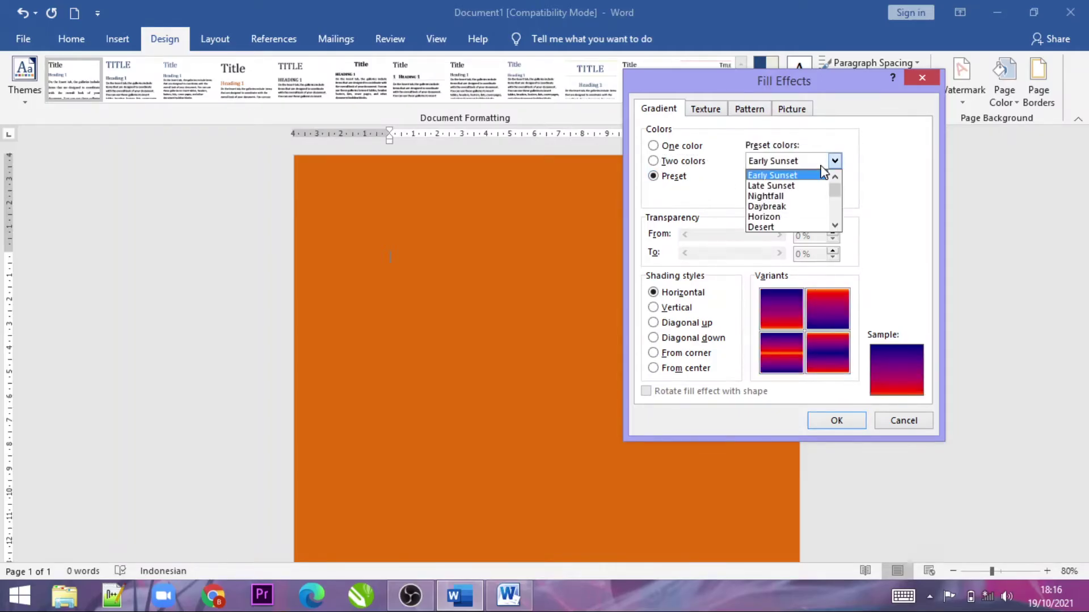
click(654, 161)
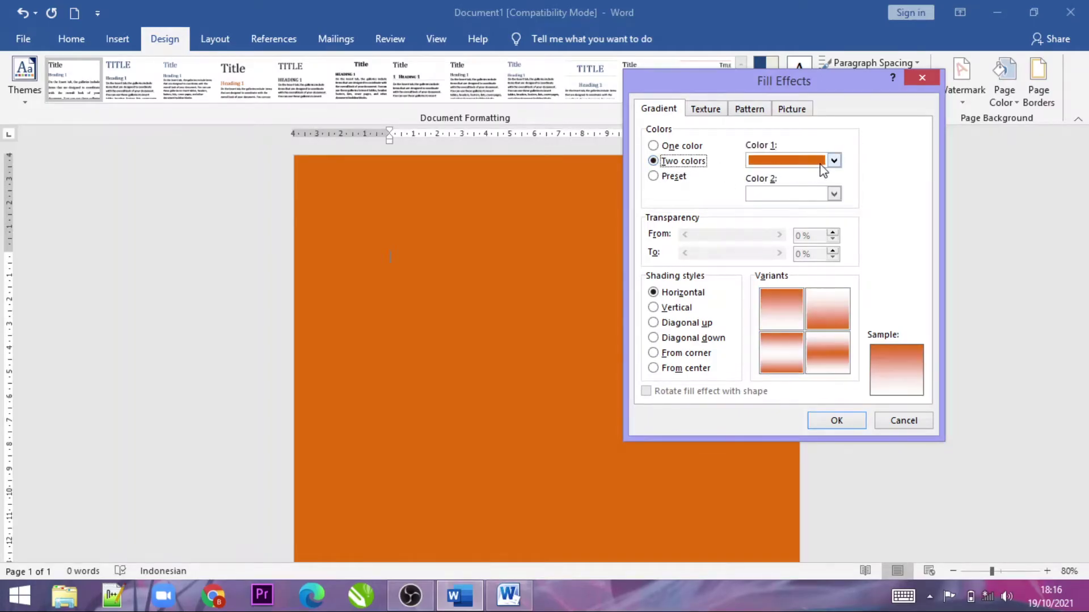
click(834, 161)
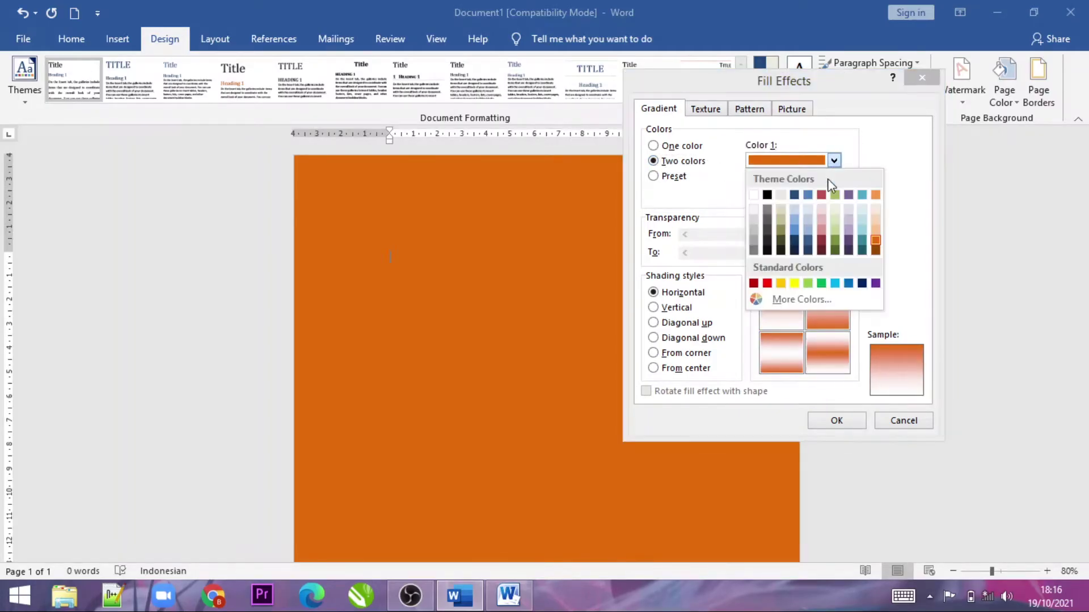
click(794, 230)
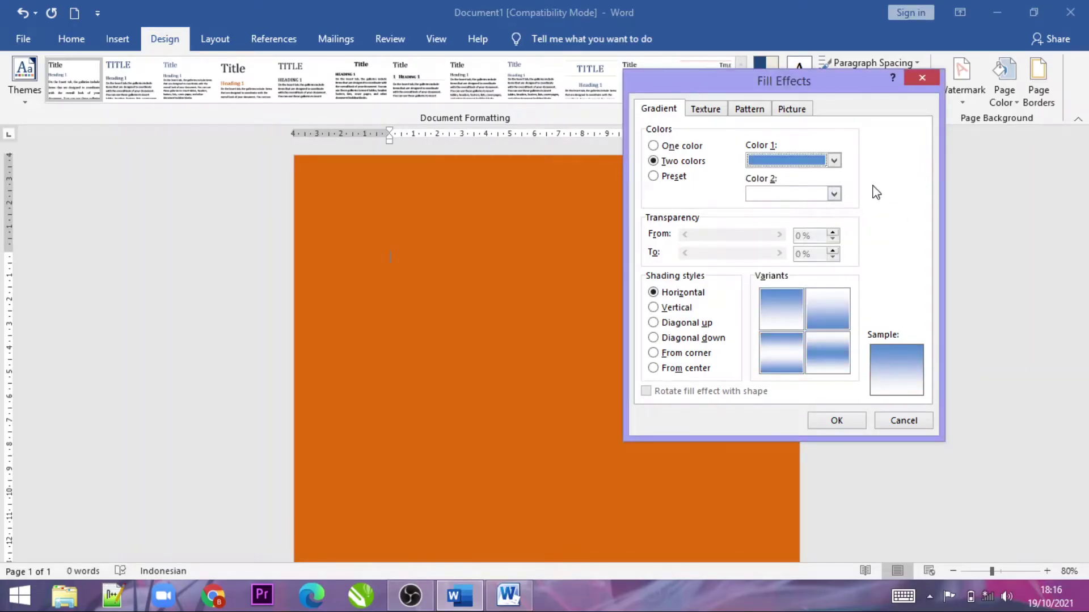
- Apply Diagonal up shading with the bottom-right variant as the page background
click(658, 309)
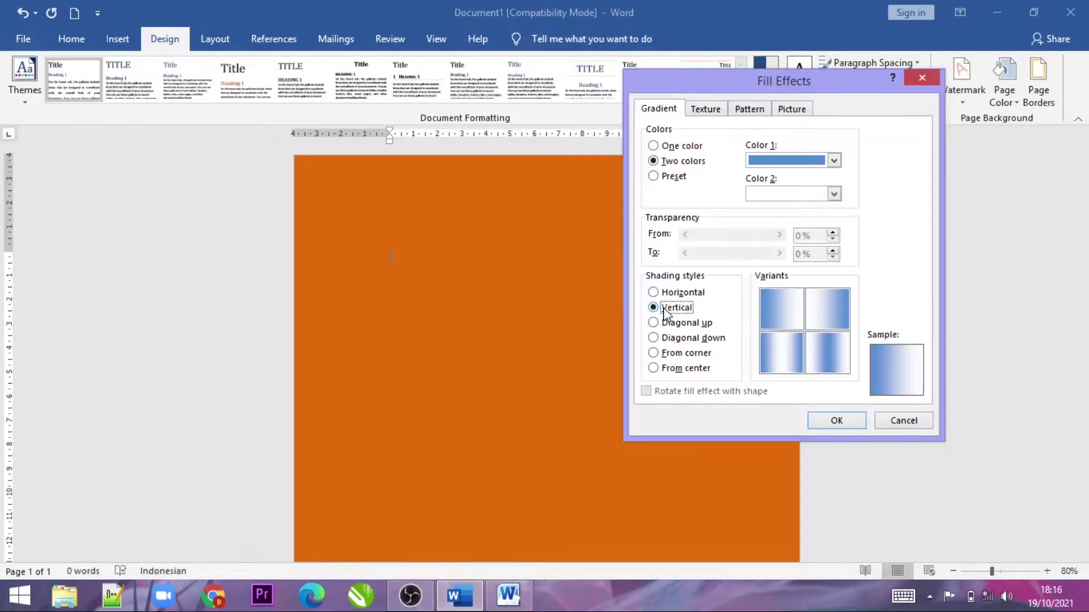
click(665, 339)
click(662, 308)
click(661, 294)
click(662, 321)
click(838, 364)
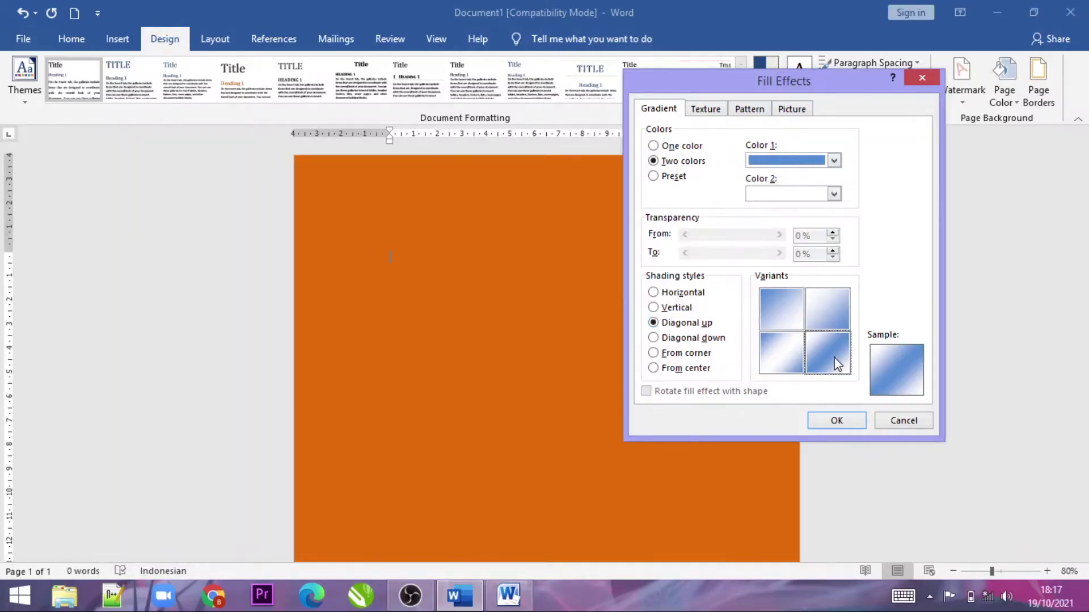
click(821, 314)
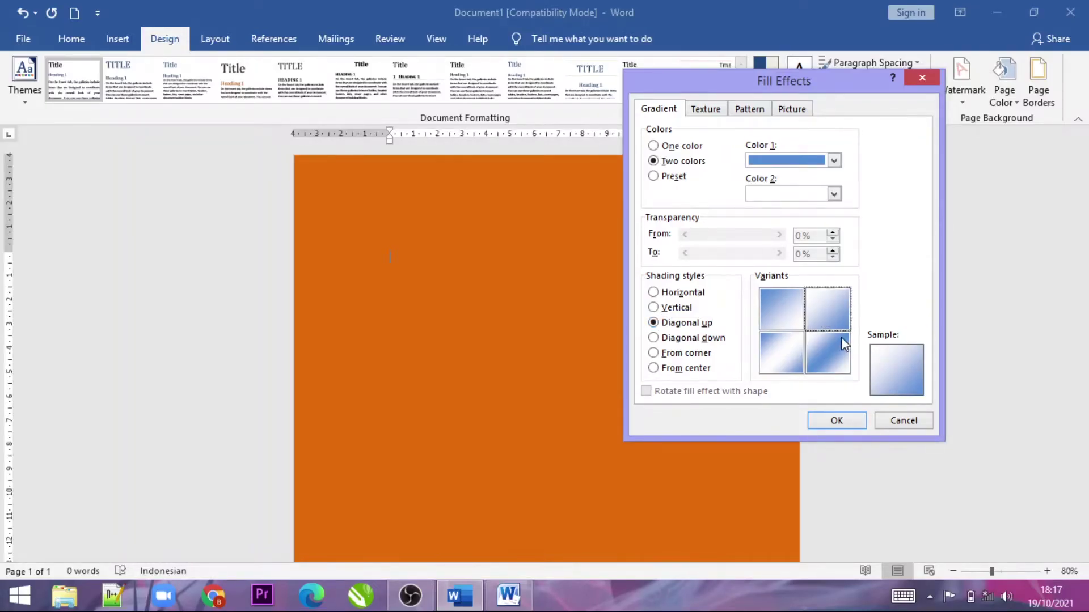
click(785, 310)
click(787, 354)
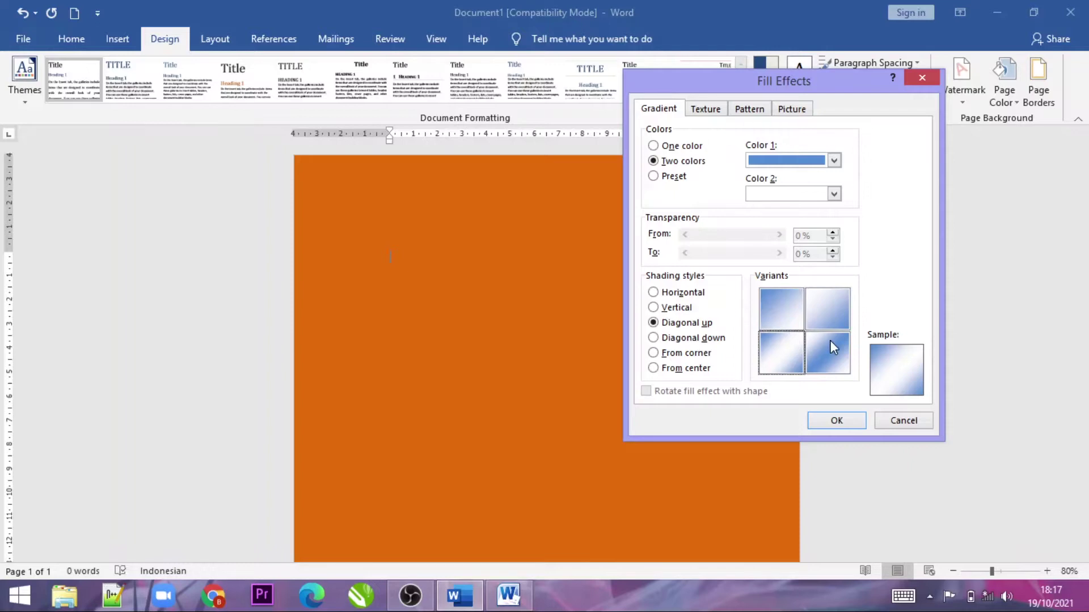
click(830, 341)
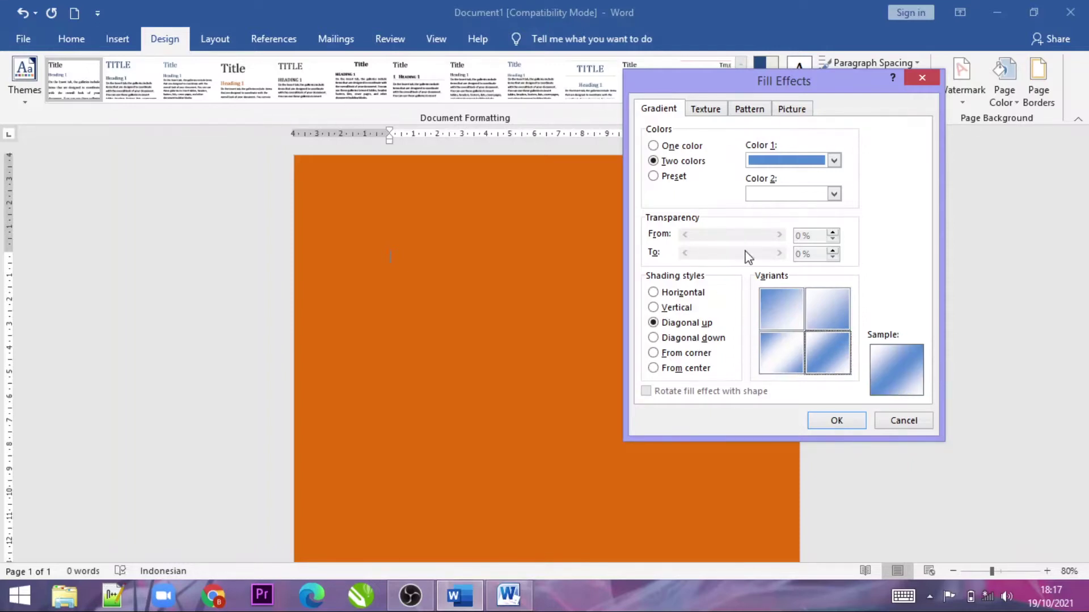
click(837, 421)
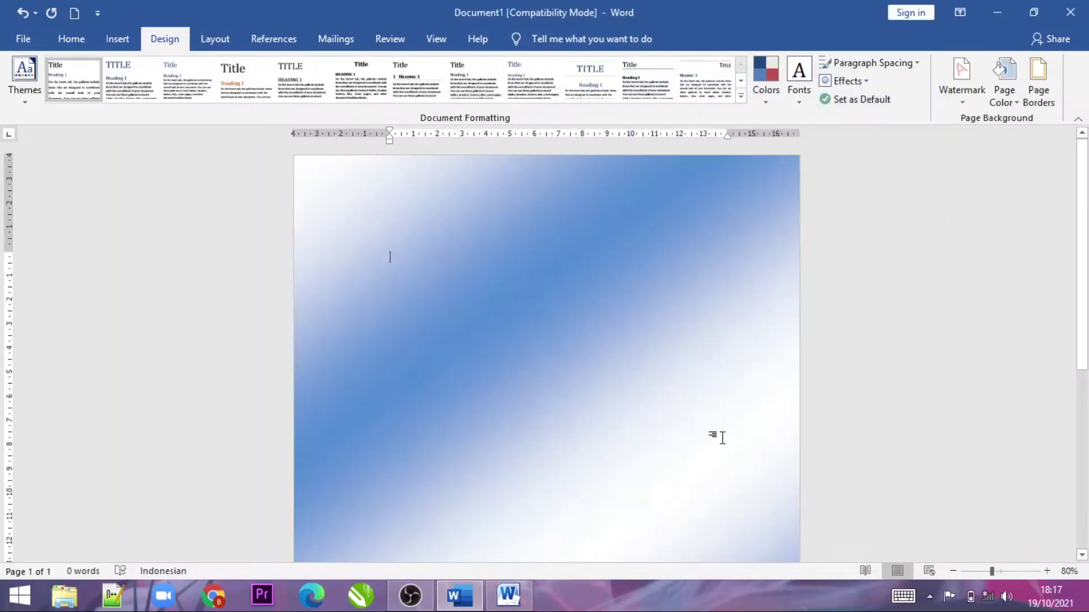
click(1081, 372)
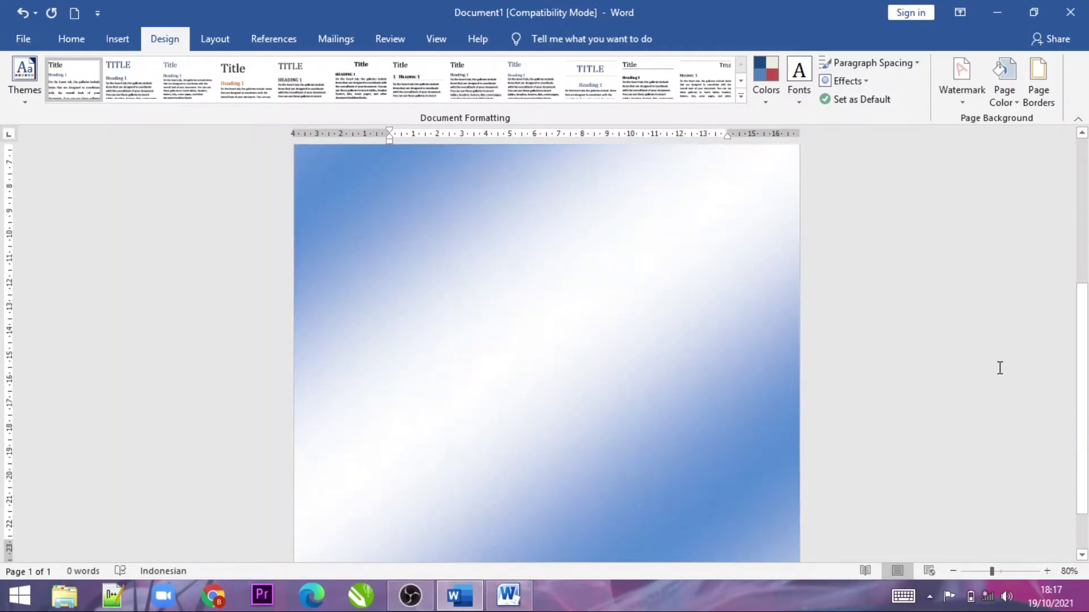
scroll(964, 367, up, 5)
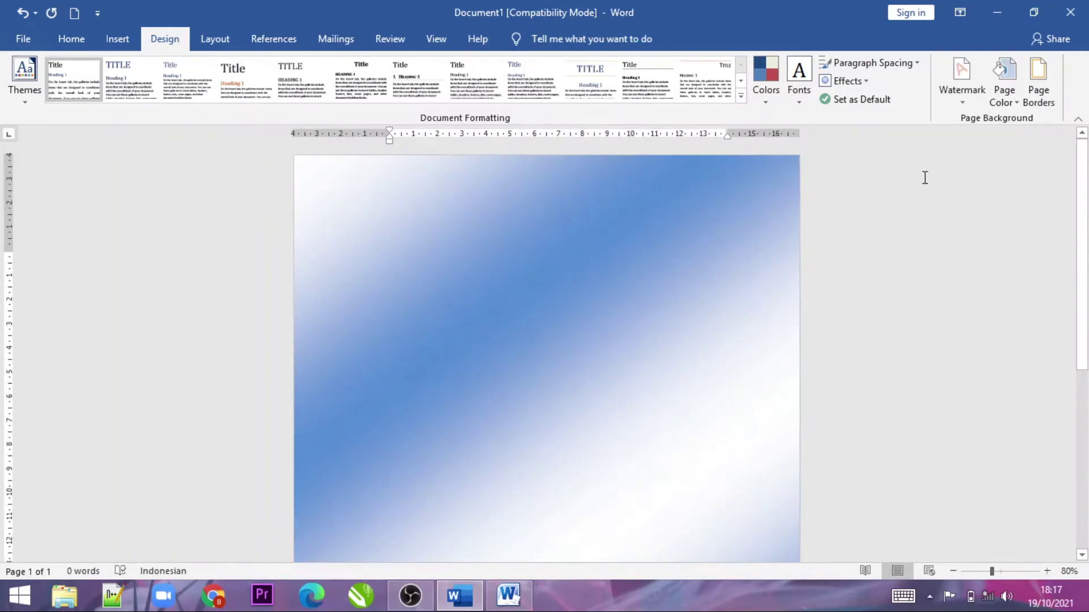
- Replace the page background with the Water droplets texture
click(1008, 98)
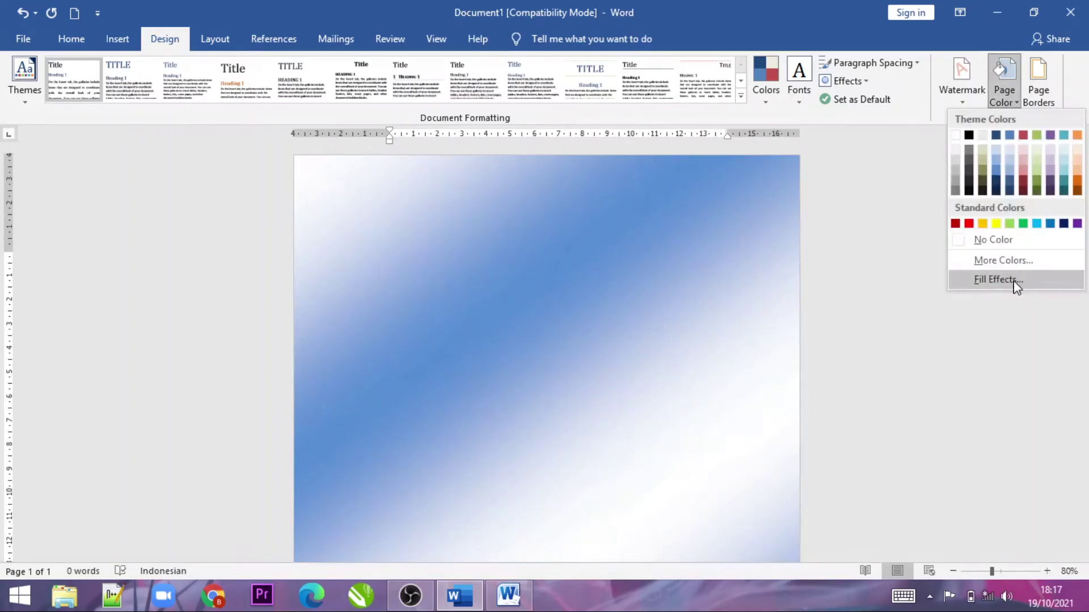
click(1016, 286)
click(709, 112)
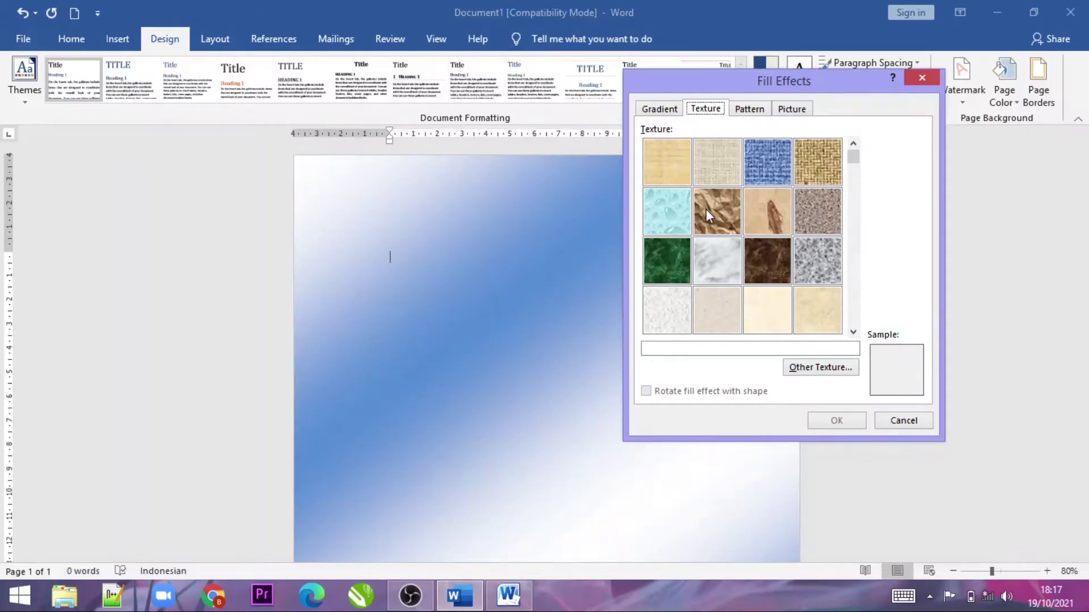
click(674, 213)
click(850, 421)
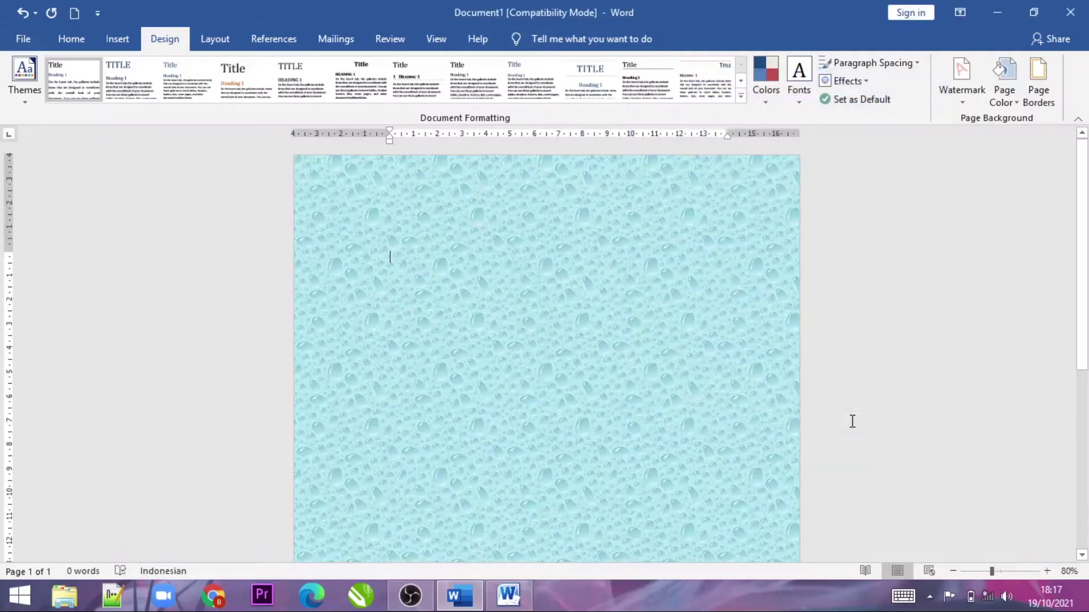
scroll(794, 340, down, 1)
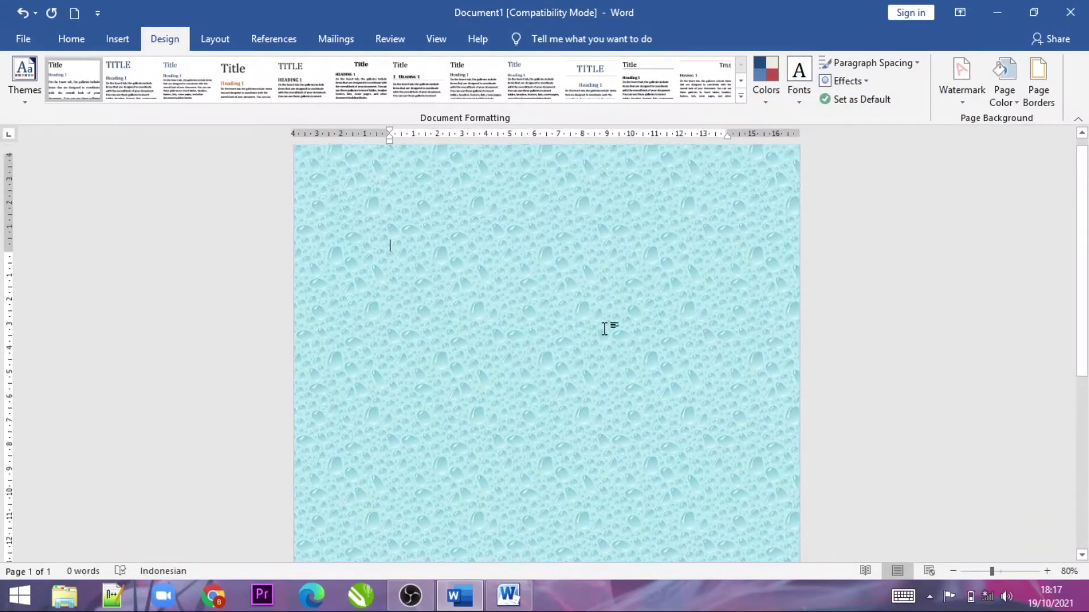
scroll(605, 329, up, 1)
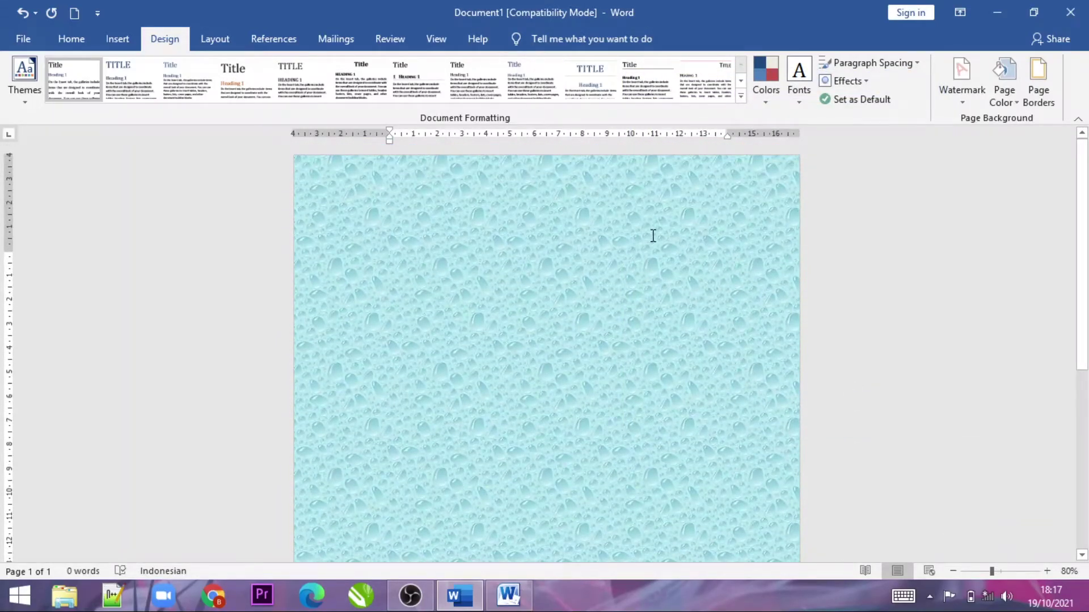
click(1004, 94)
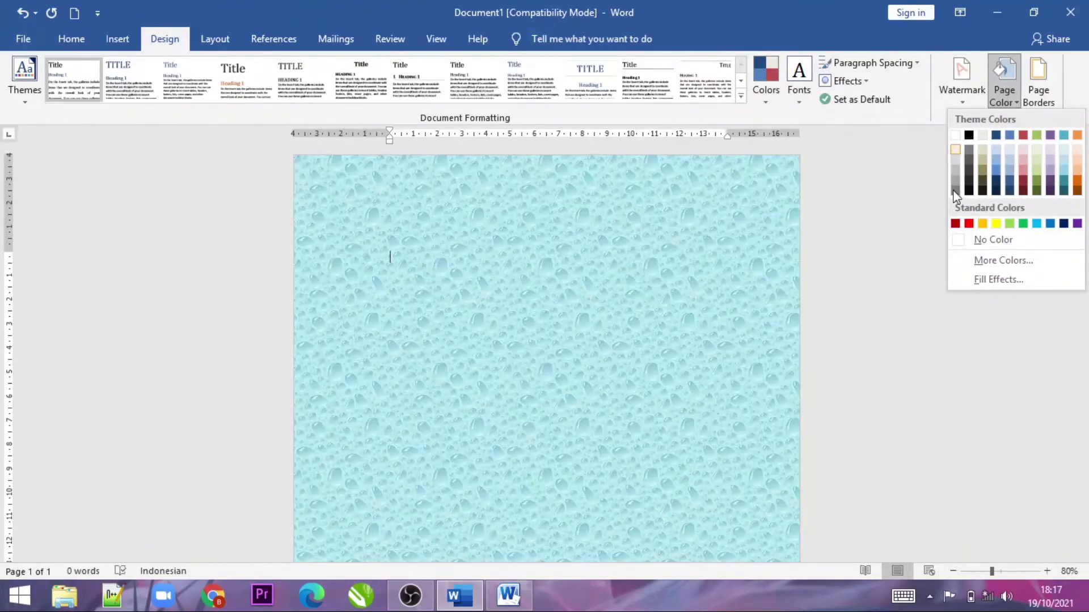
- Preview the wide downward diagonal and Weave patterns, then move to the Picture fill options
click(998, 279)
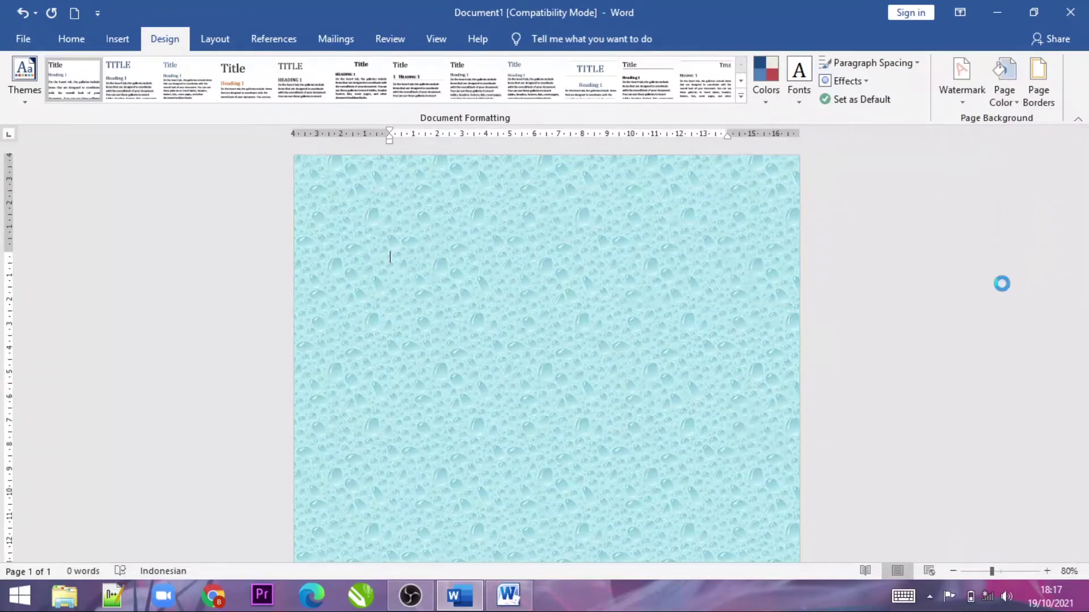
click(759, 109)
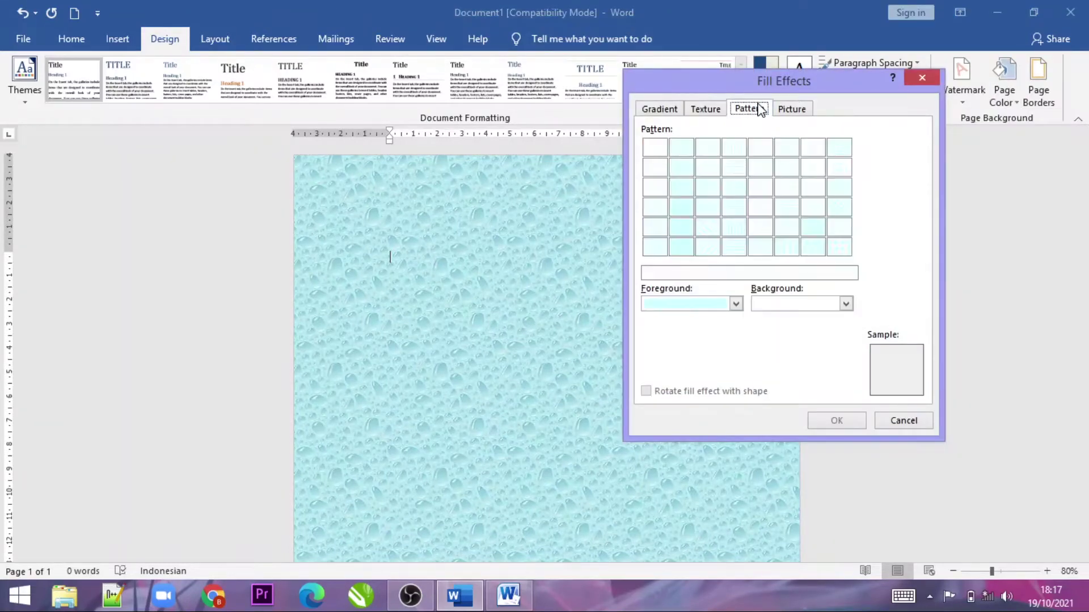
click(716, 230)
click(745, 211)
click(788, 227)
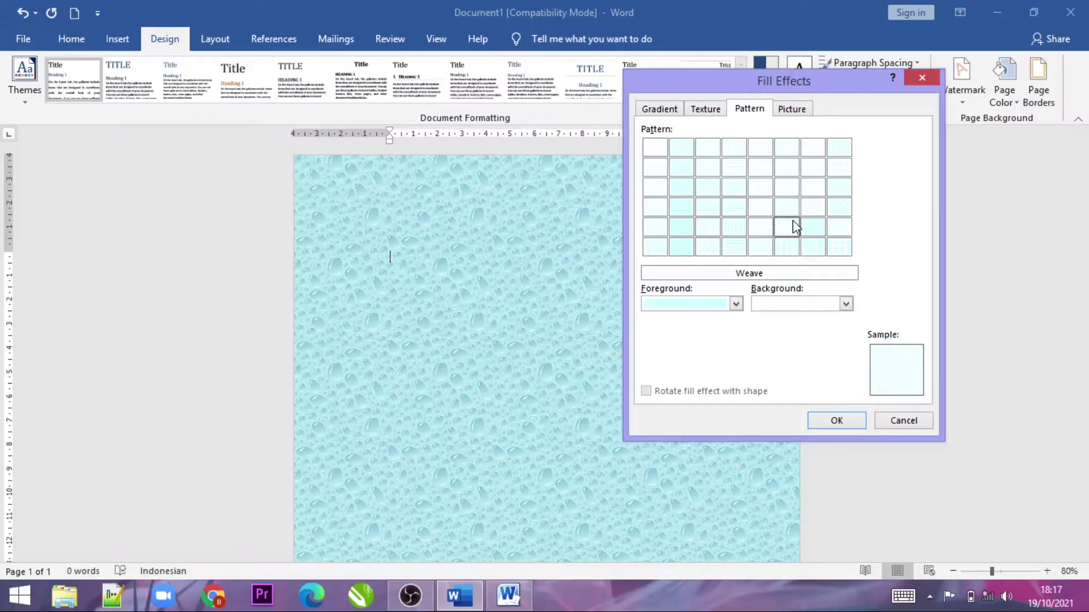
click(793, 111)
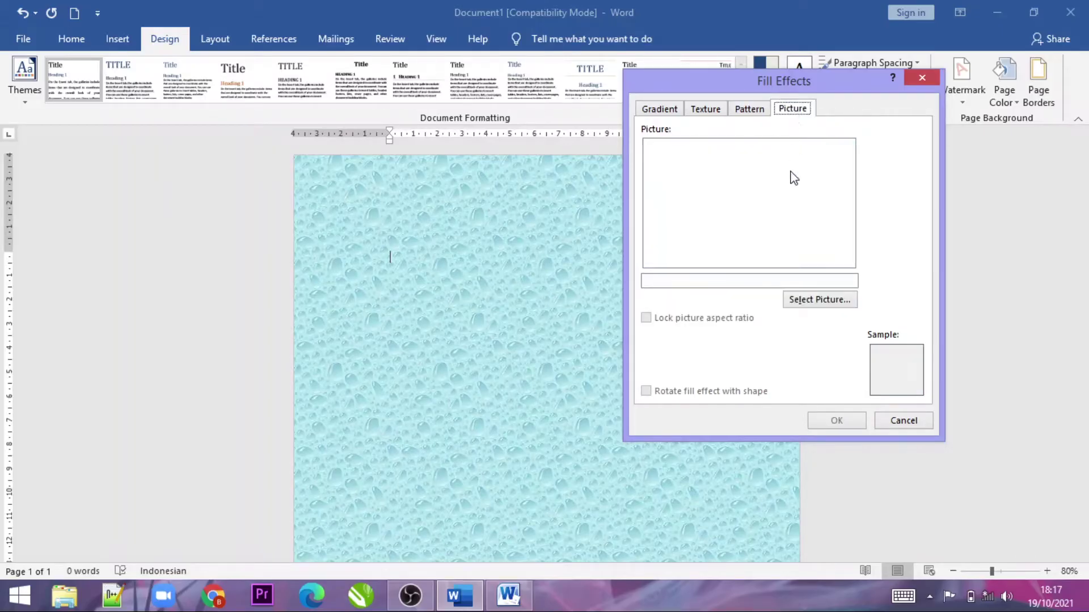
- Working offline, select gambar-background-word-6 and apply it as the page background
click(812, 306)
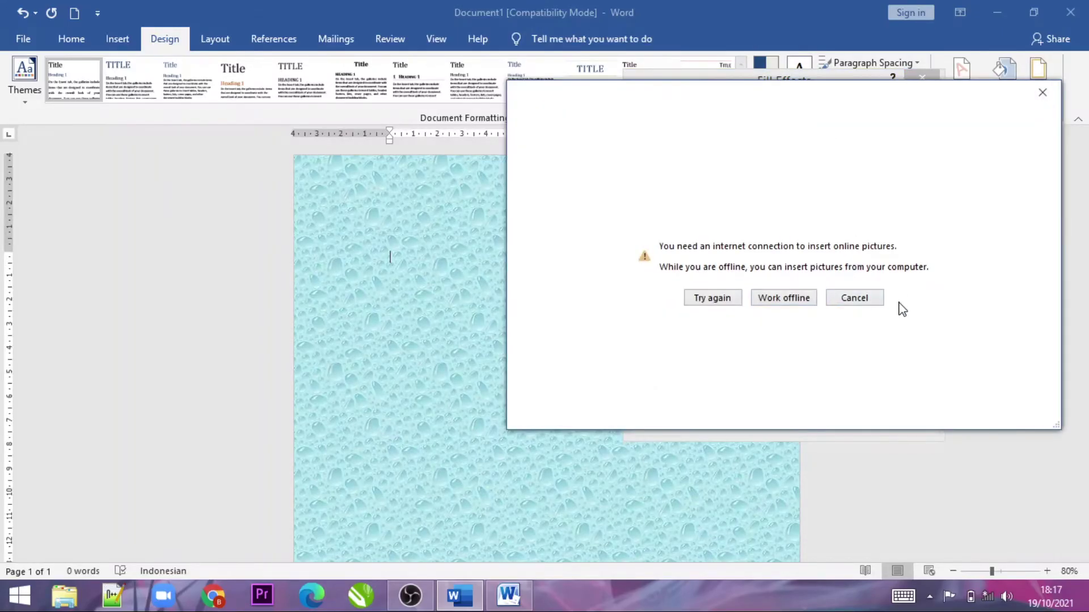
click(789, 299)
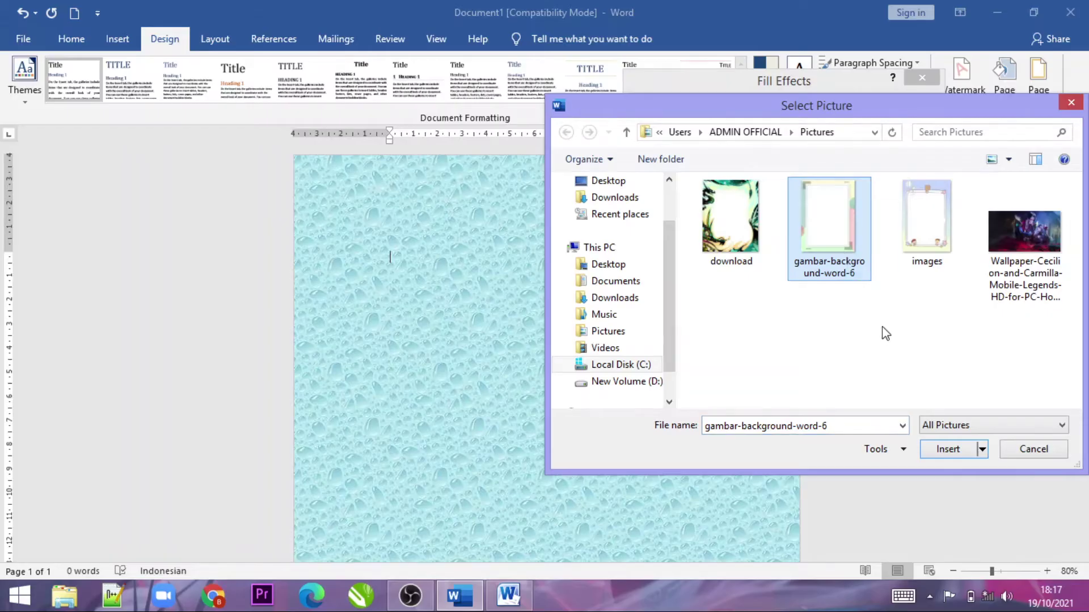
drag(856, 272, 897, 371)
click(818, 344)
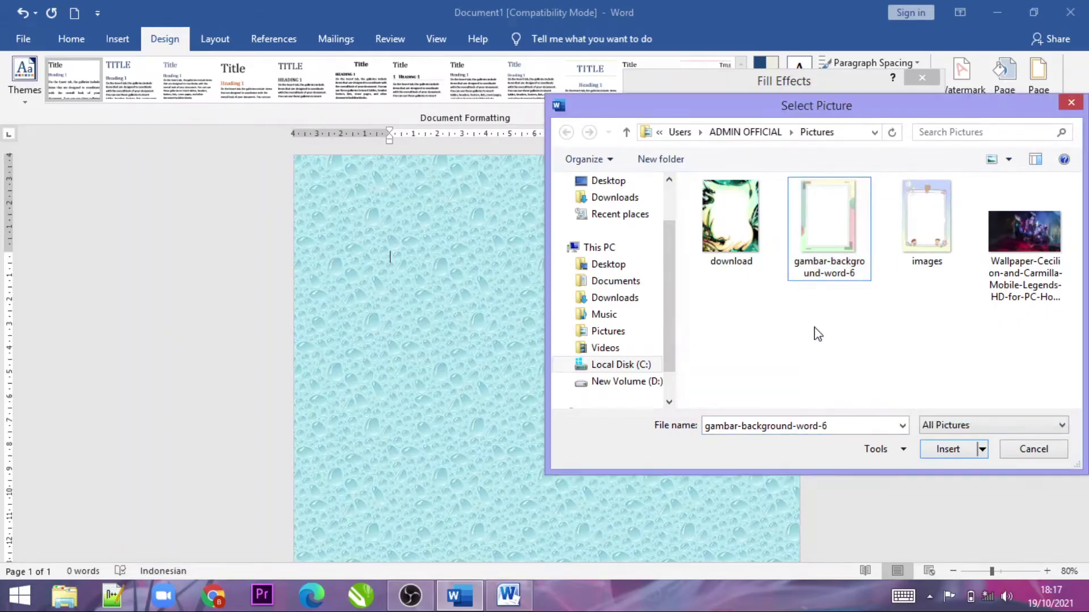
click(946, 449)
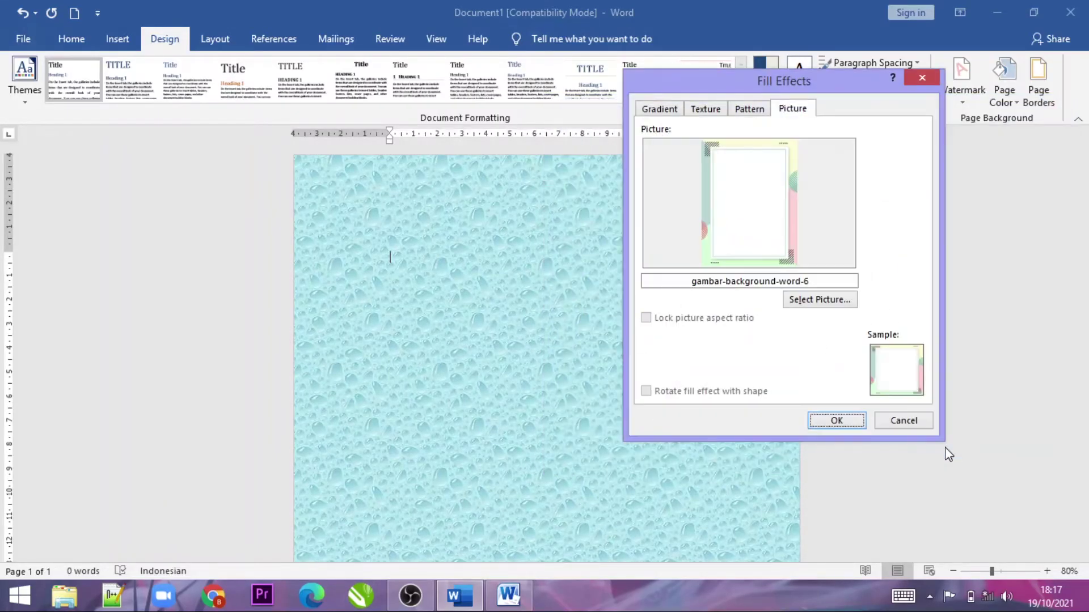
click(849, 421)
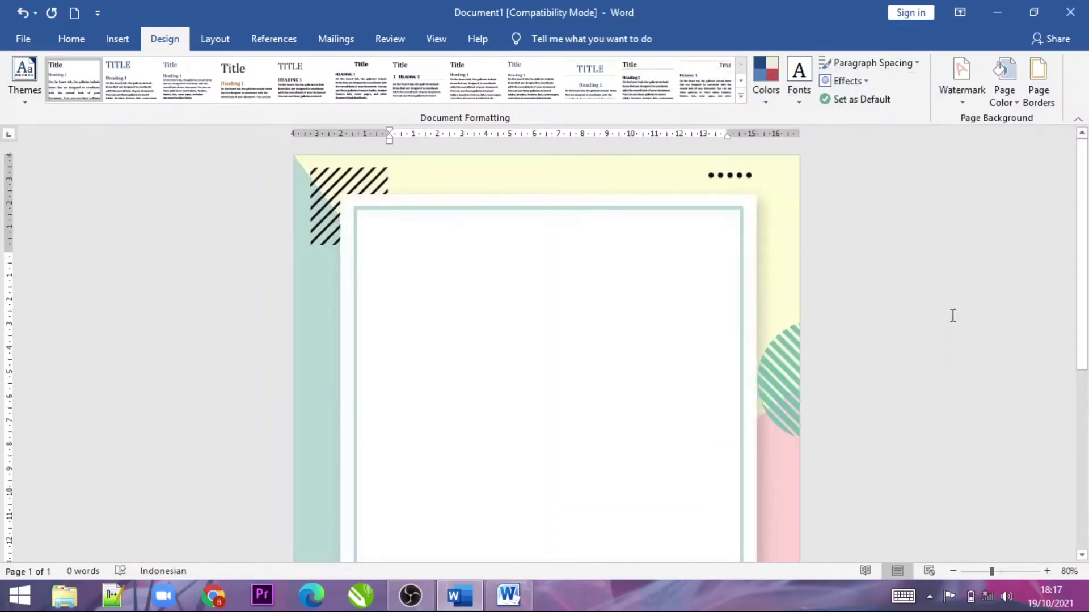
- Scroll through the page to check the picture background
scroll(953, 315, down, 5)
scroll(957, 316, down, 5)
scroll(956, 316, up, 5)
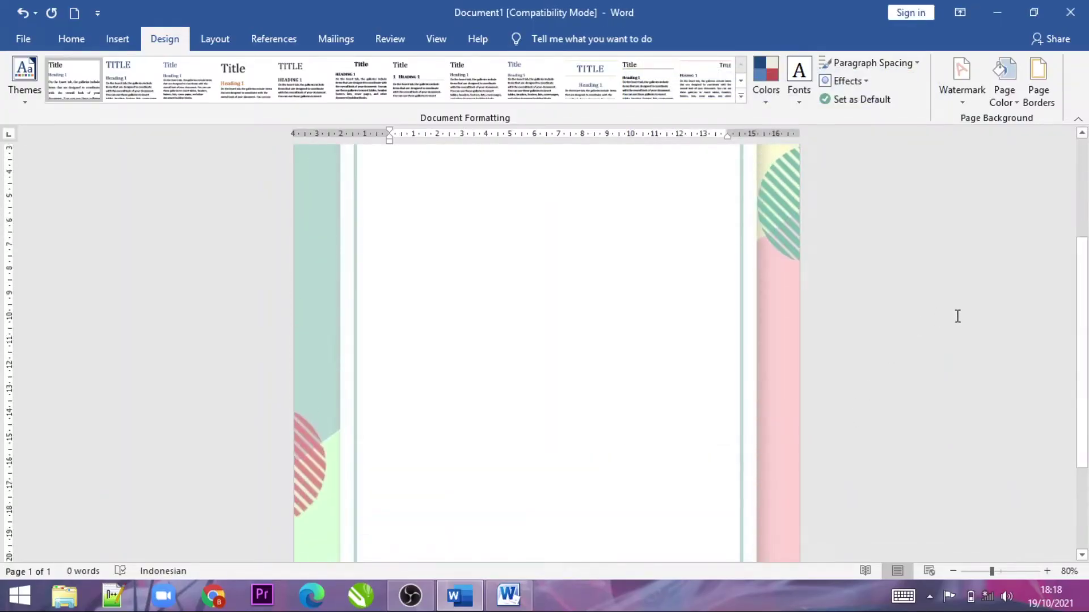
scroll(955, 316, up, 5)
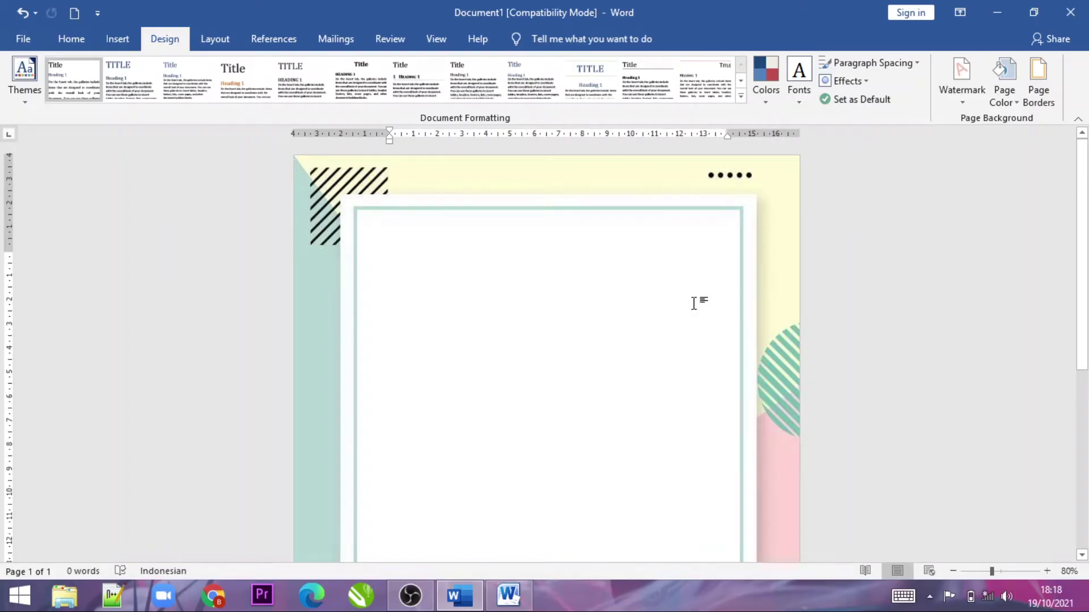
scroll(707, 287, down, 2)
scroll(752, 311, down, 2)
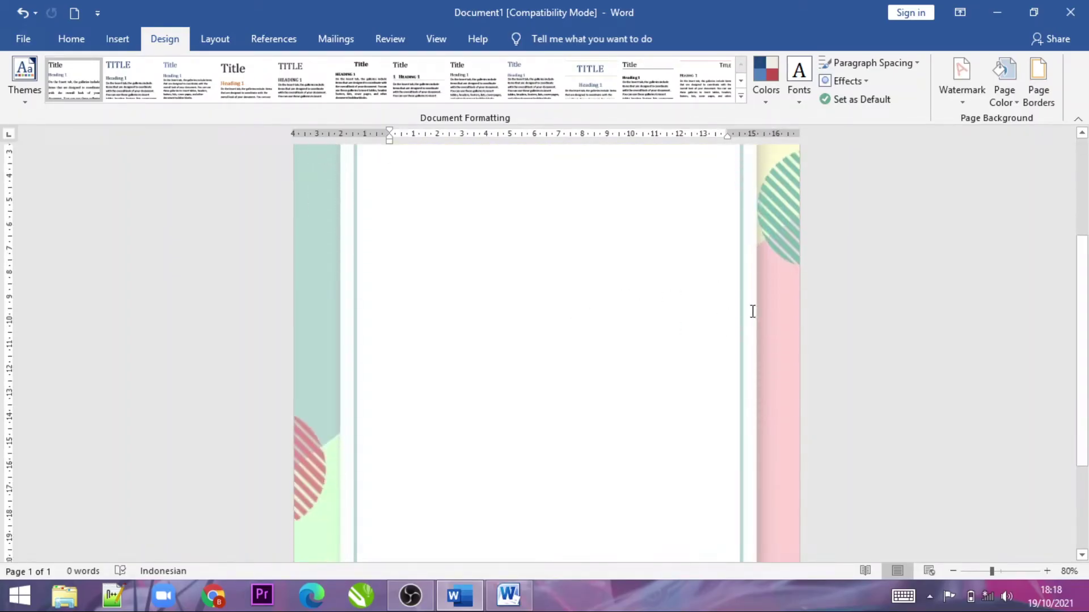
scroll(646, 324, up, 2)
scroll(505, 260, up, 2)
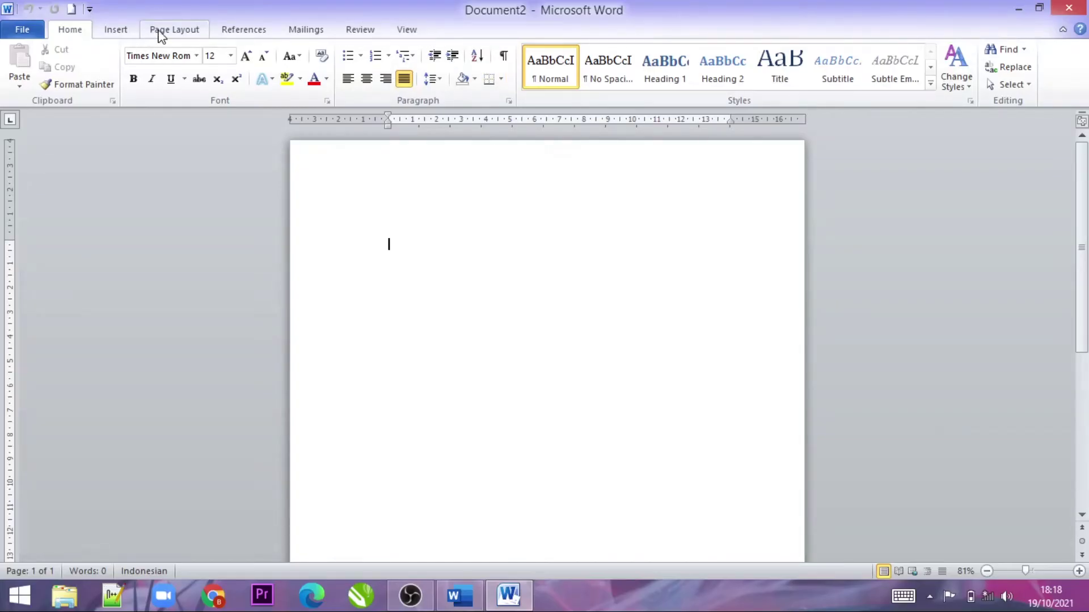
- In Word 2010, reach Page Layout > Page Color > Fill Effects for Document2
click(318, 33)
click(360, 30)
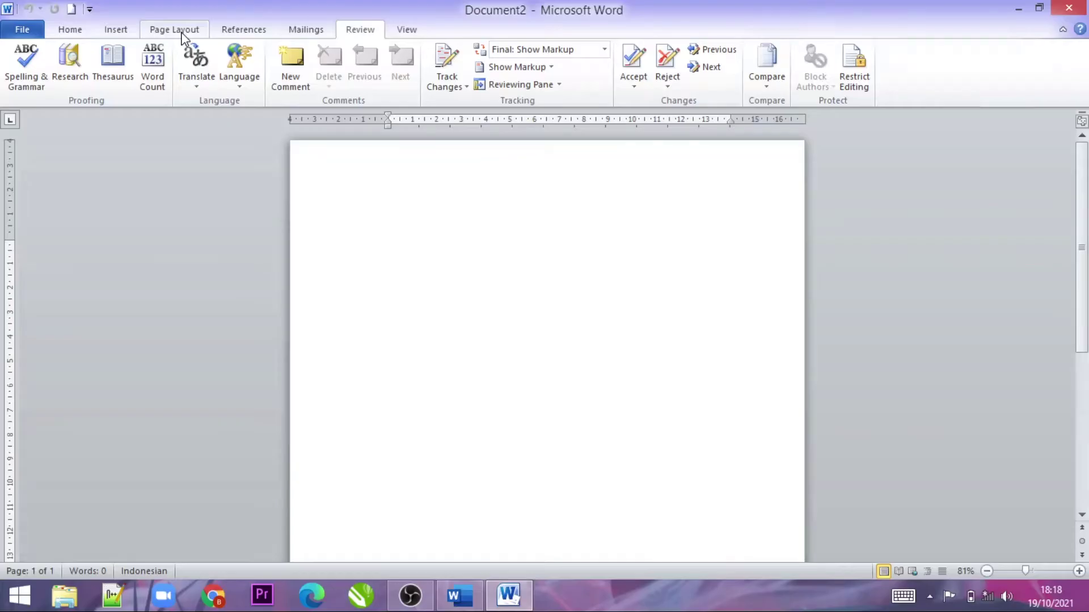
click(184, 34)
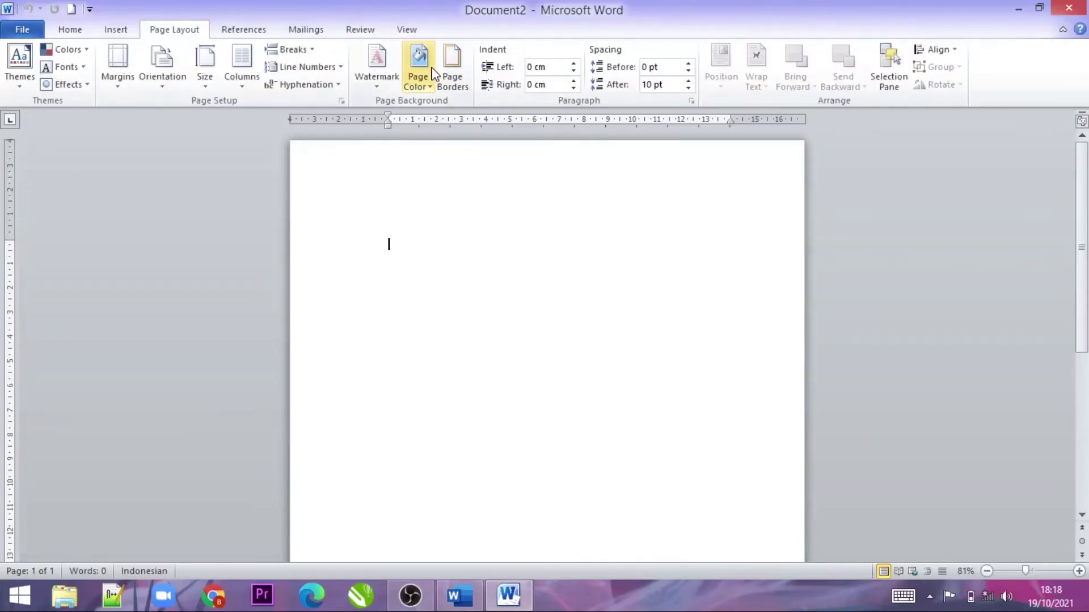
click(420, 95)
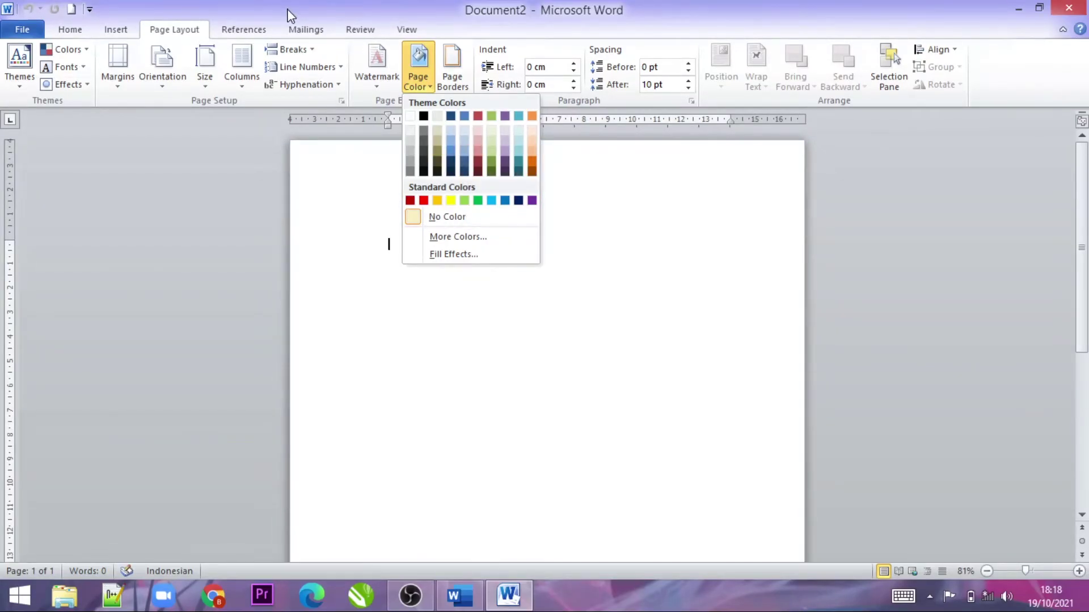
click(160, 35)
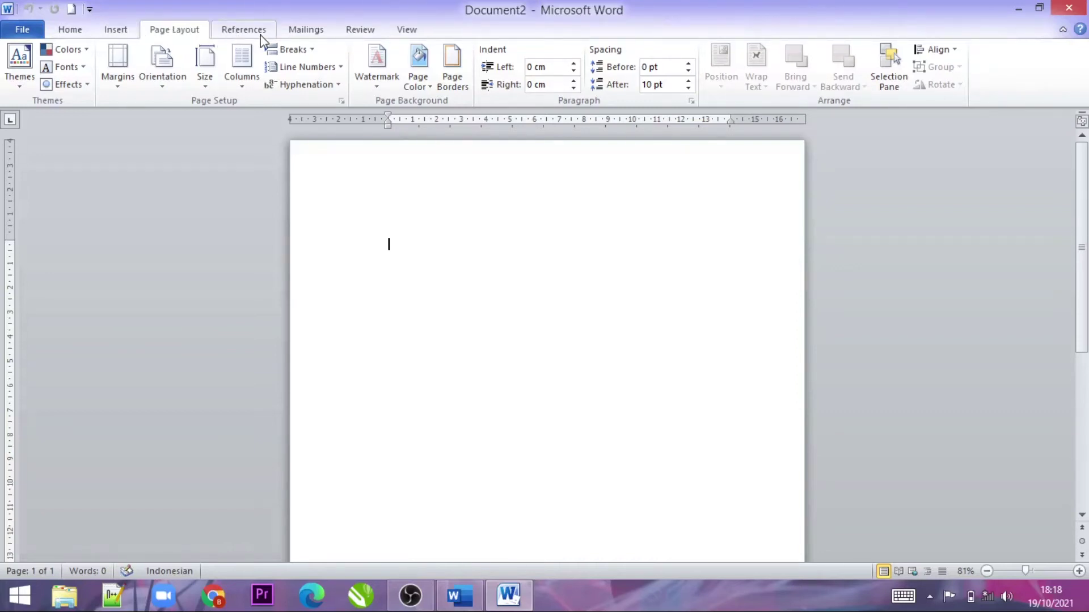
click(418, 78)
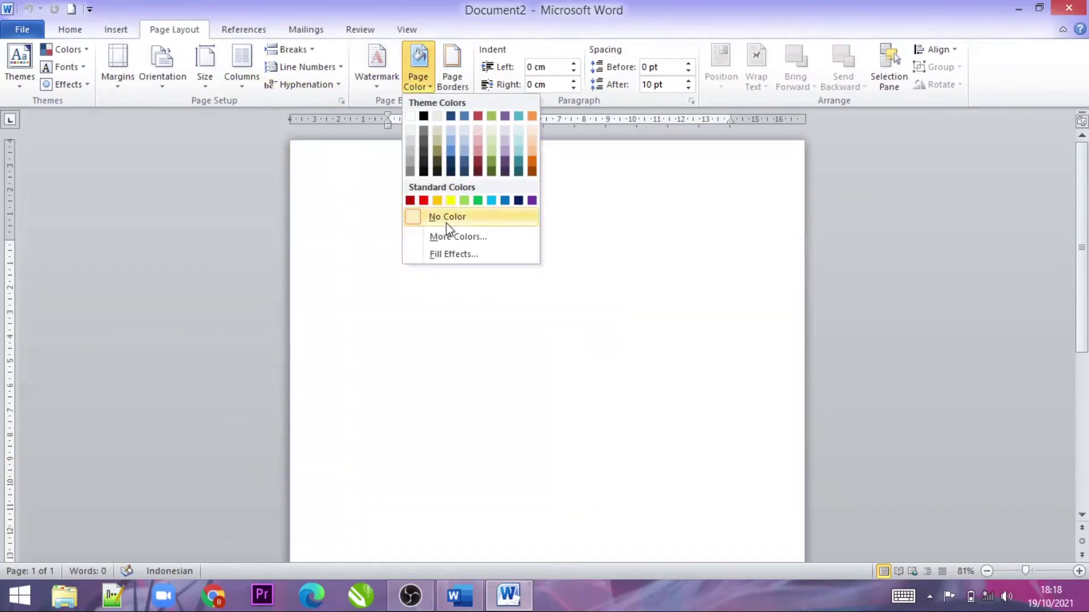
click(452, 256)
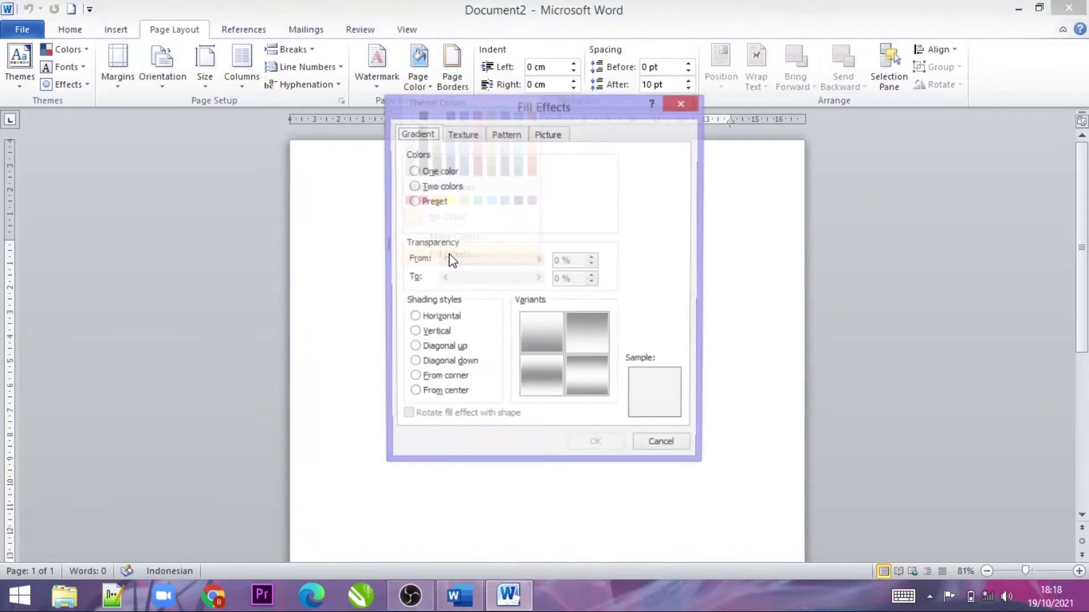
- Apply a two-colour orange-to-white gradient with Diagonal down shading to Document2's page
click(422, 173)
click(440, 188)
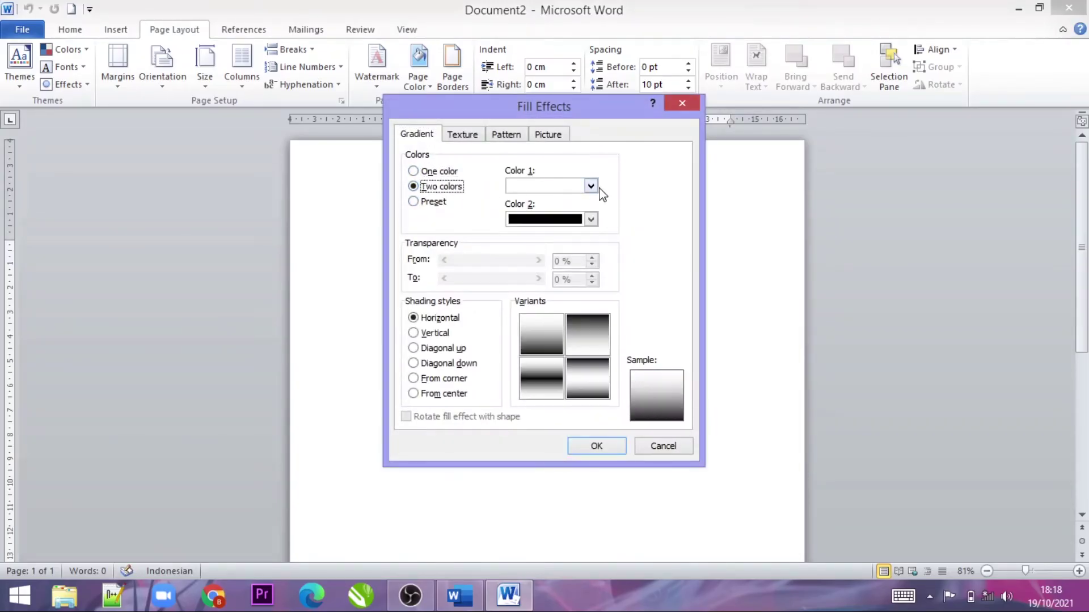
click(591, 186)
click(634, 263)
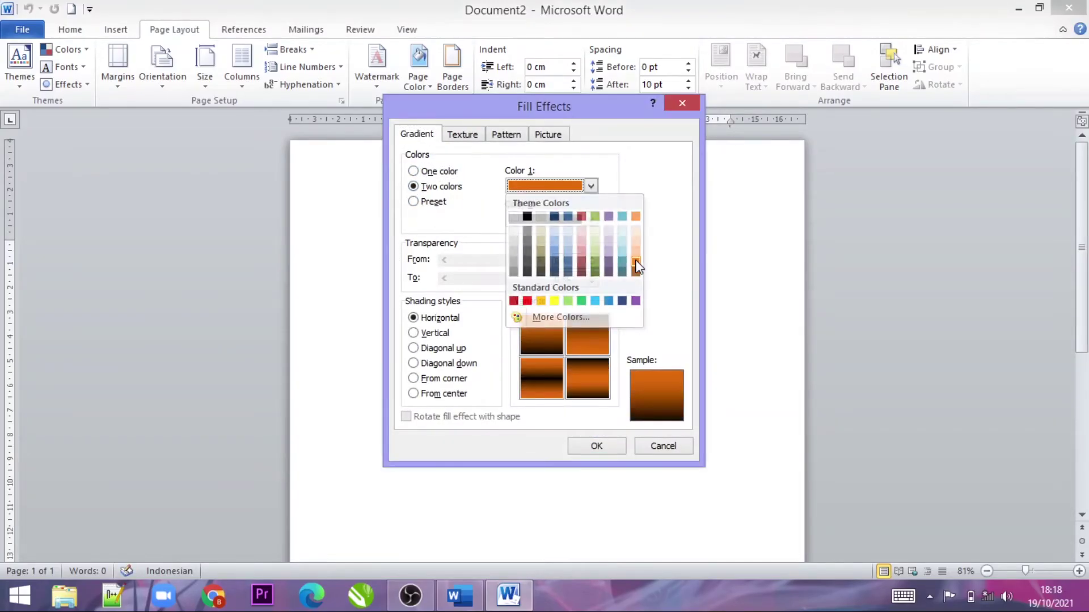
click(590, 220)
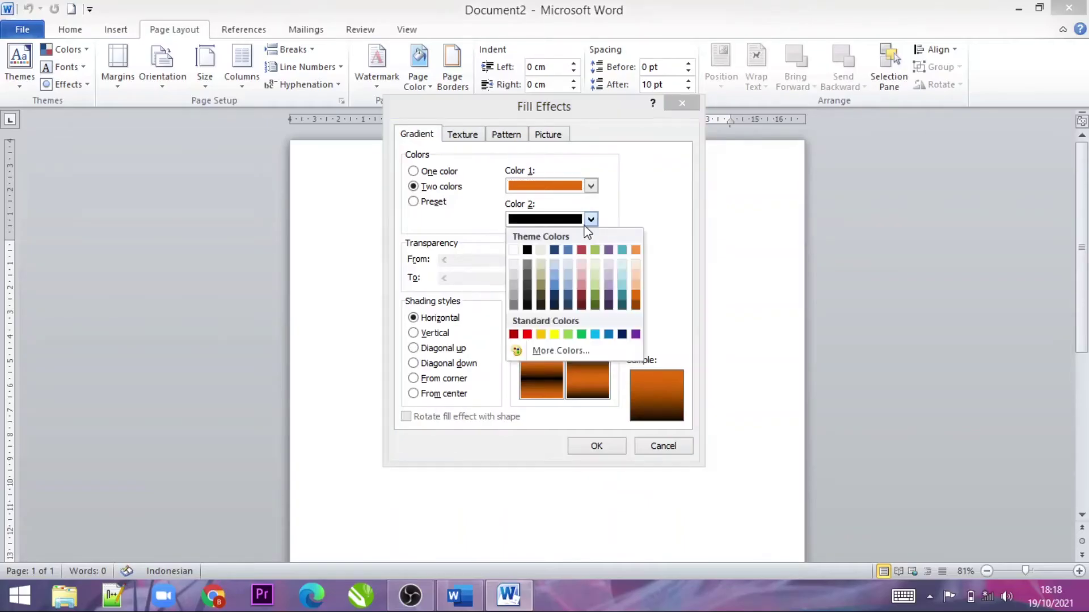
click(525, 250)
click(415, 334)
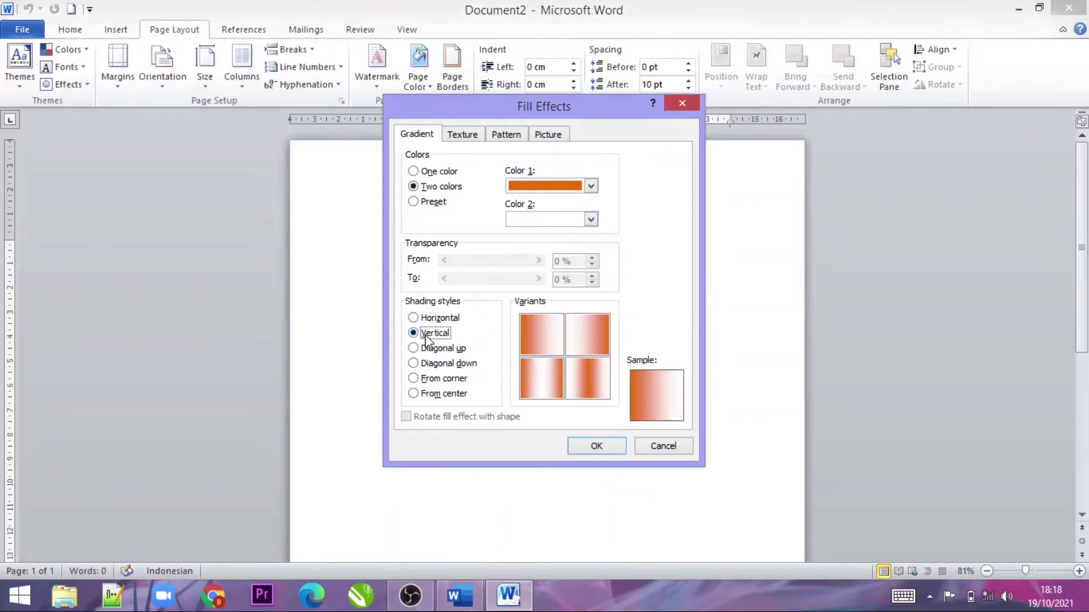
click(446, 365)
click(543, 345)
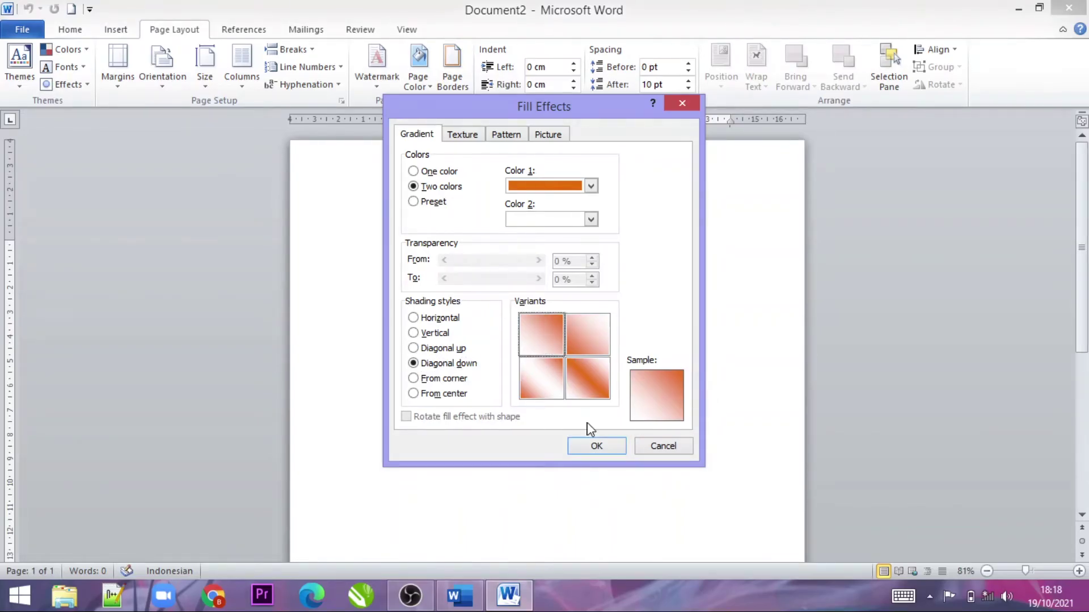
click(599, 451)
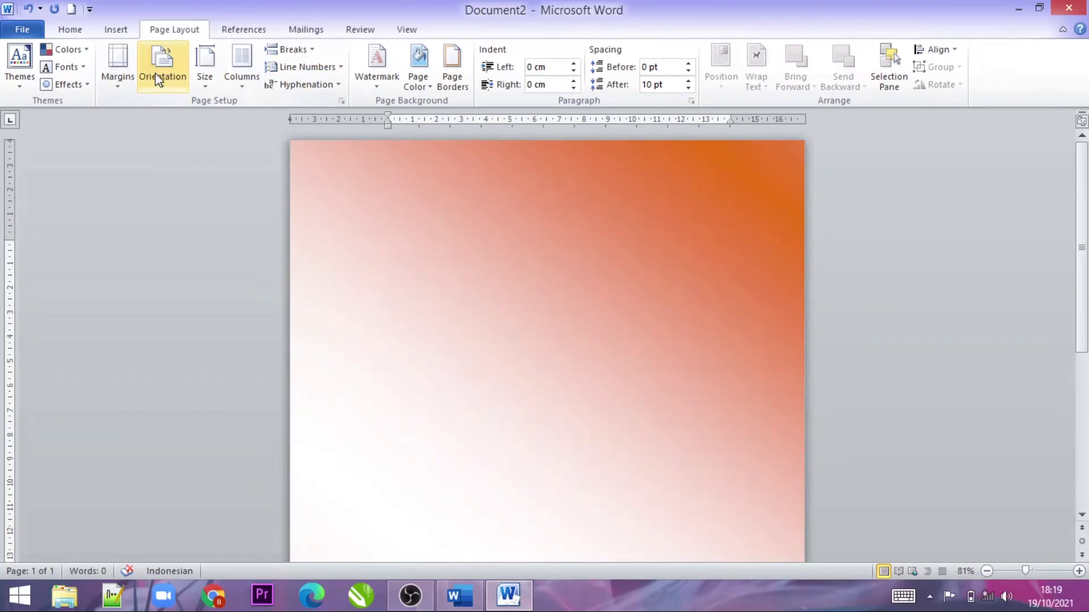
- Set gambar-background-word-6 as Document2's picture page background via Fill Effects
click(418, 82)
click(453, 254)
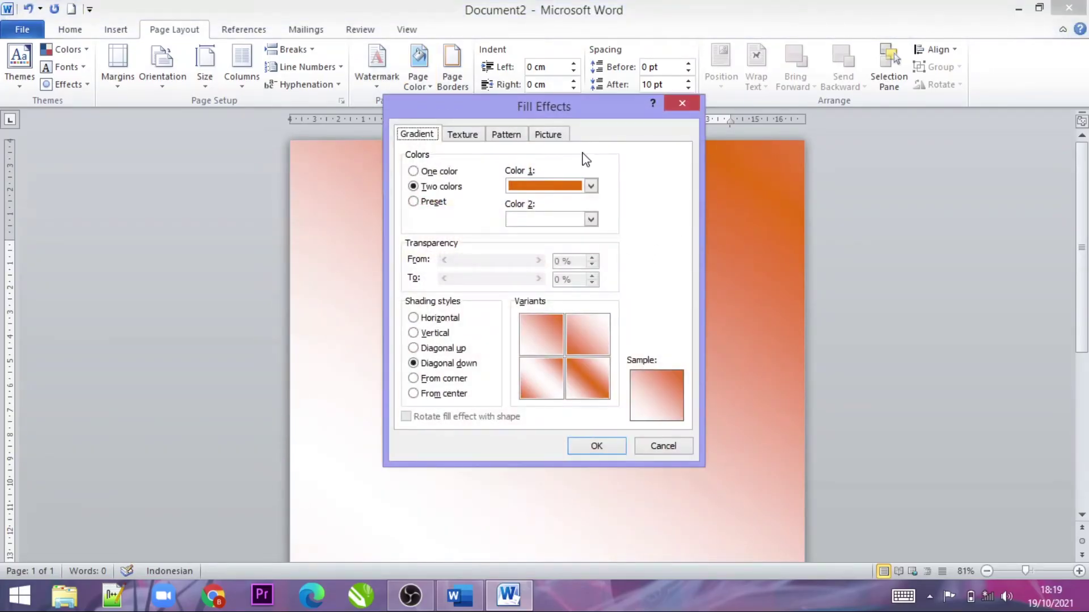
click(548, 136)
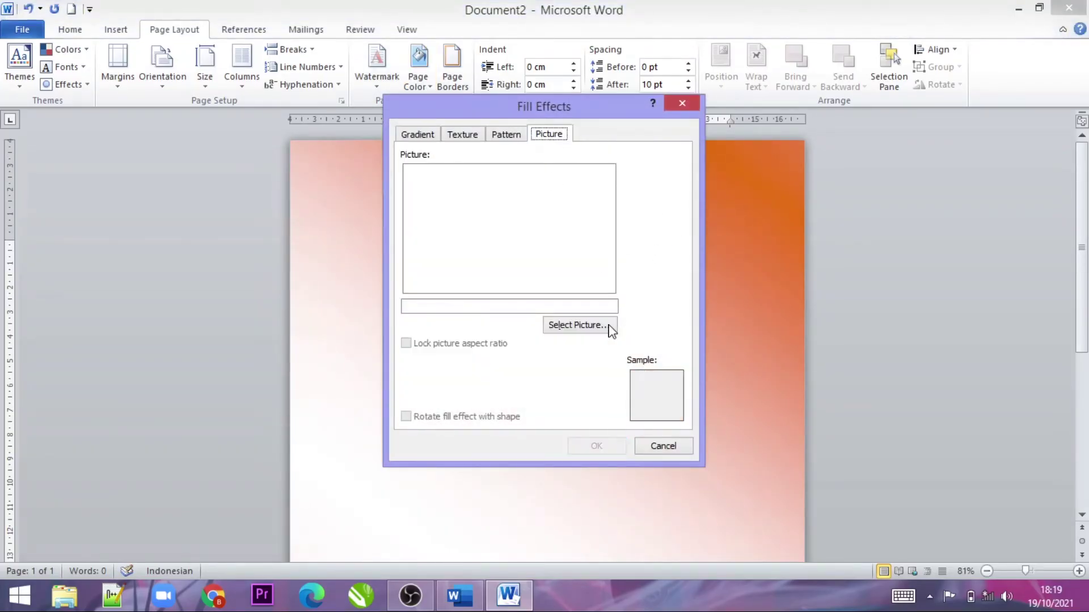
click(590, 328)
click(672, 249)
click(788, 476)
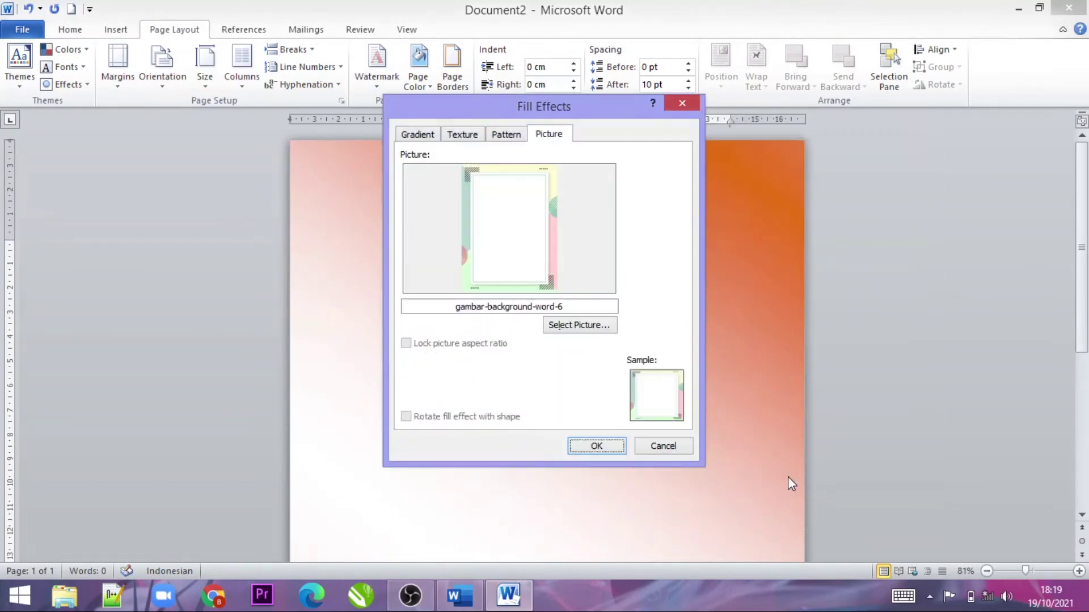
click(593, 446)
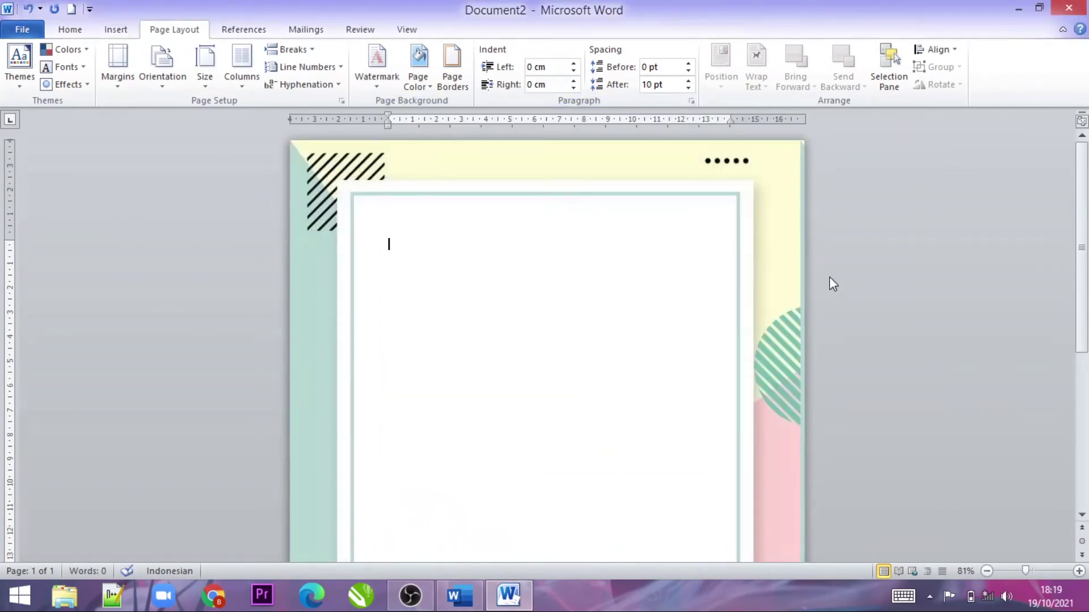
- Scroll through the page to review the decorative picture background
scroll(833, 284, down, 6)
scroll(1079, 420, down, 3)
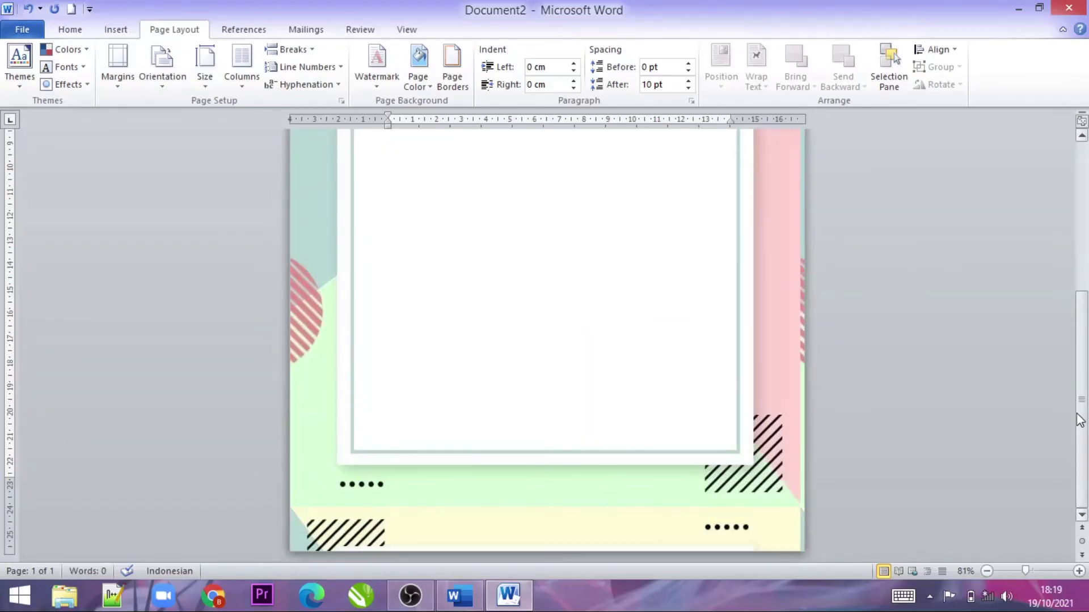
scroll(1080, 419, up, 2)
scroll(1086, 306, up, 1)
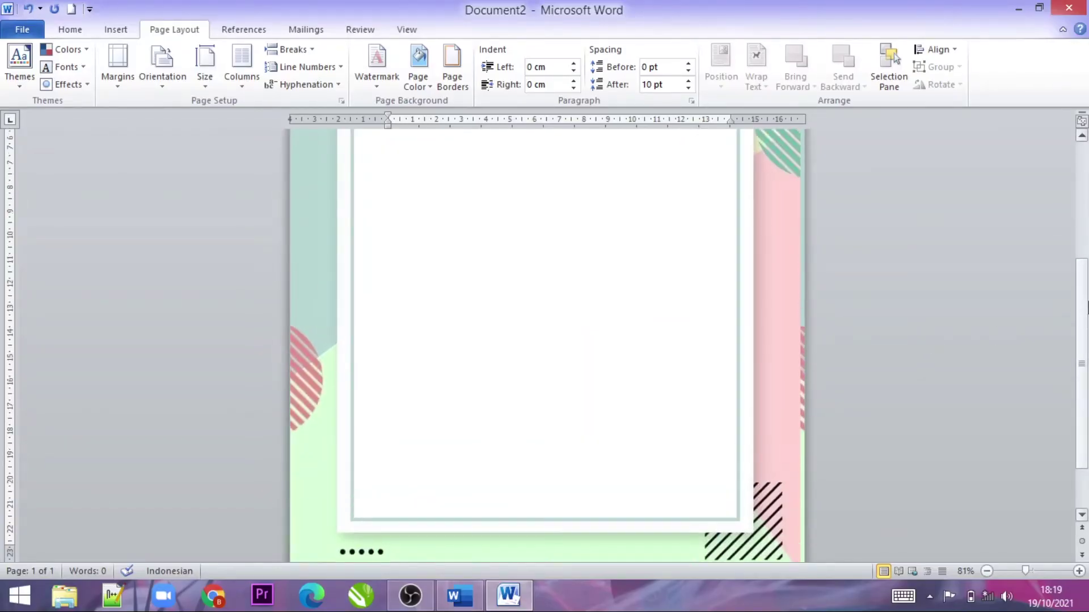
scroll(1087, 306, up, 5)
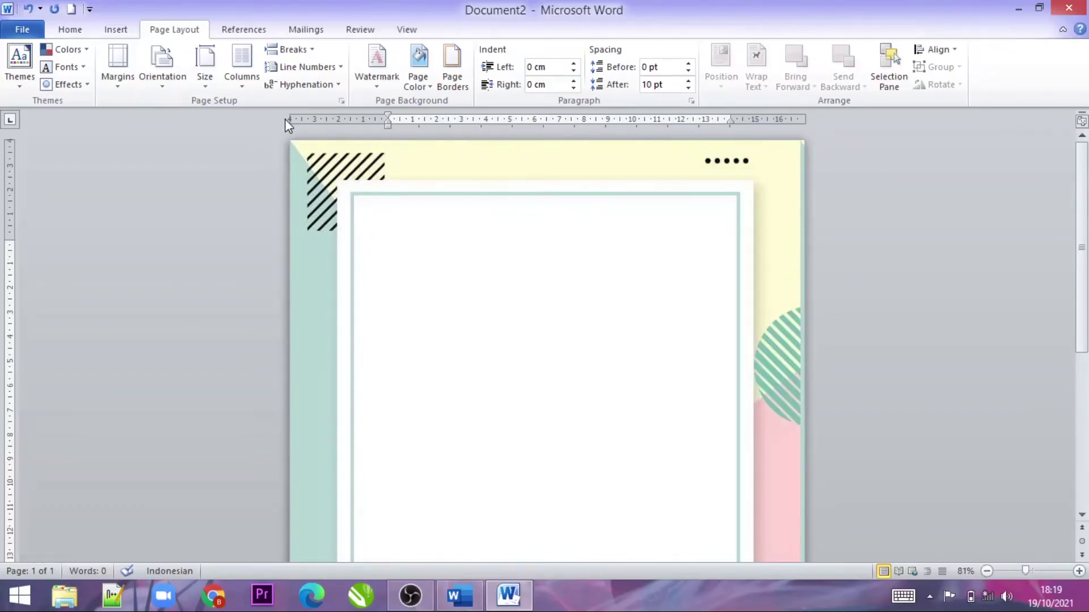
scroll(621, 168, down, 1)
scroll(787, 236, down, 6)
scroll(607, 192, down, 1)
scroll(450, 178, down, 2)
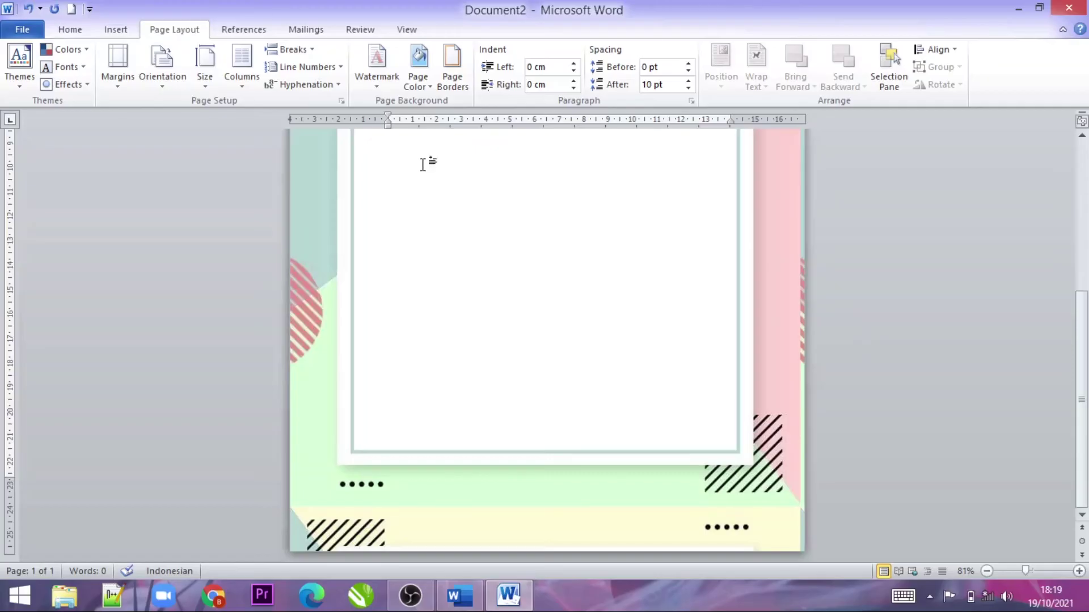
click(24, 31)
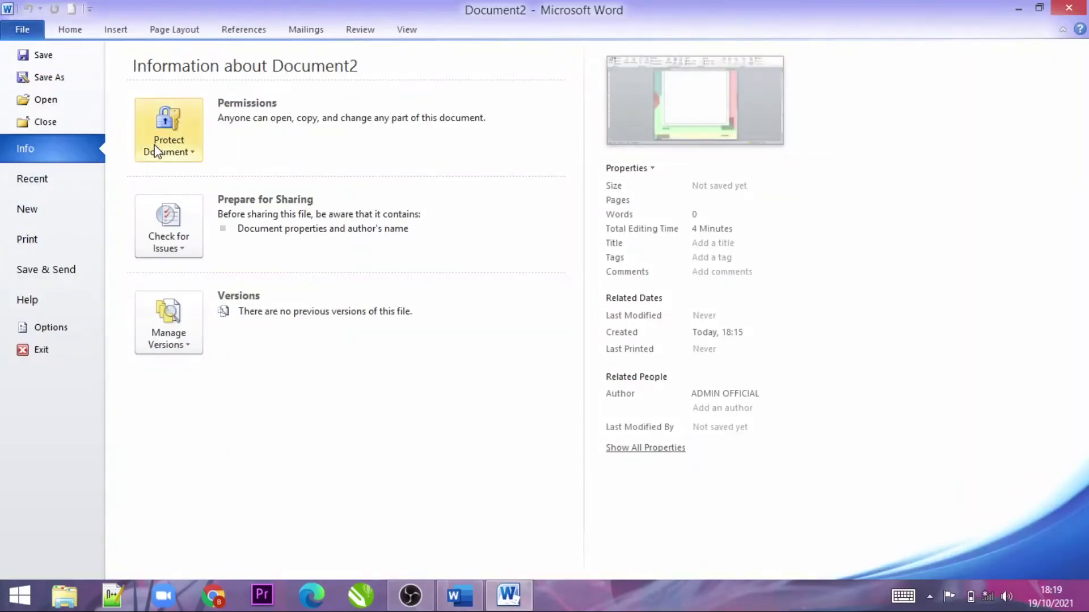
- Enable 'Print background colors and images' in Word Options > Display
click(56, 329)
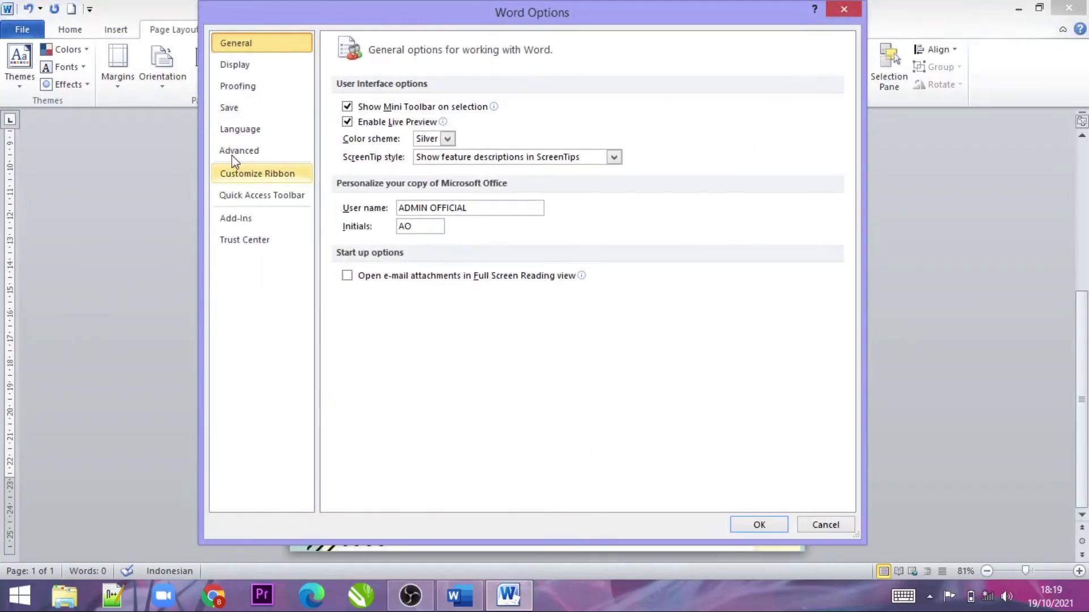
click(251, 67)
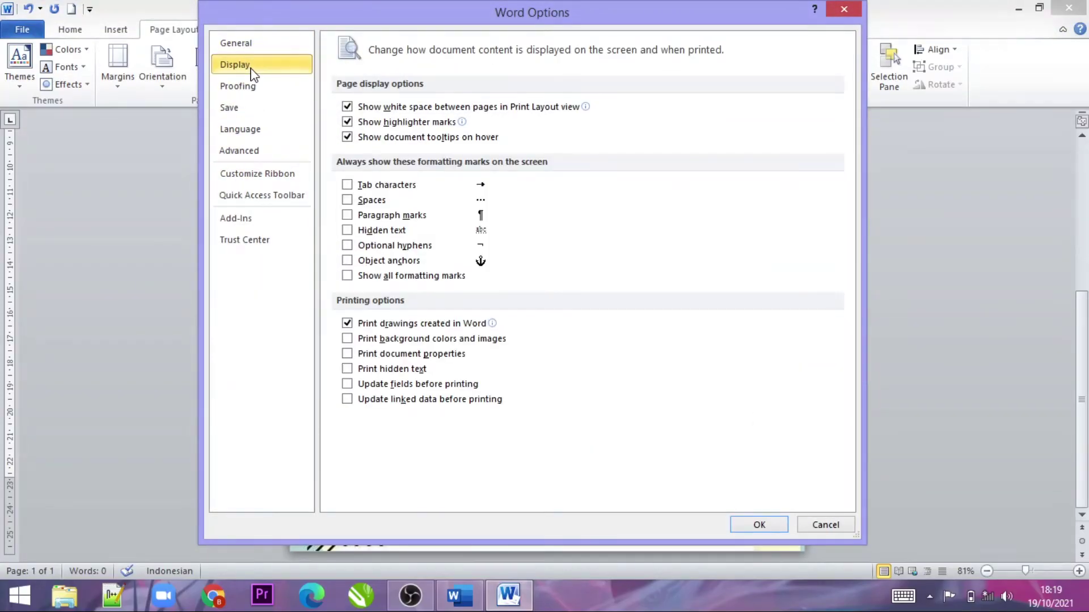
click(367, 340)
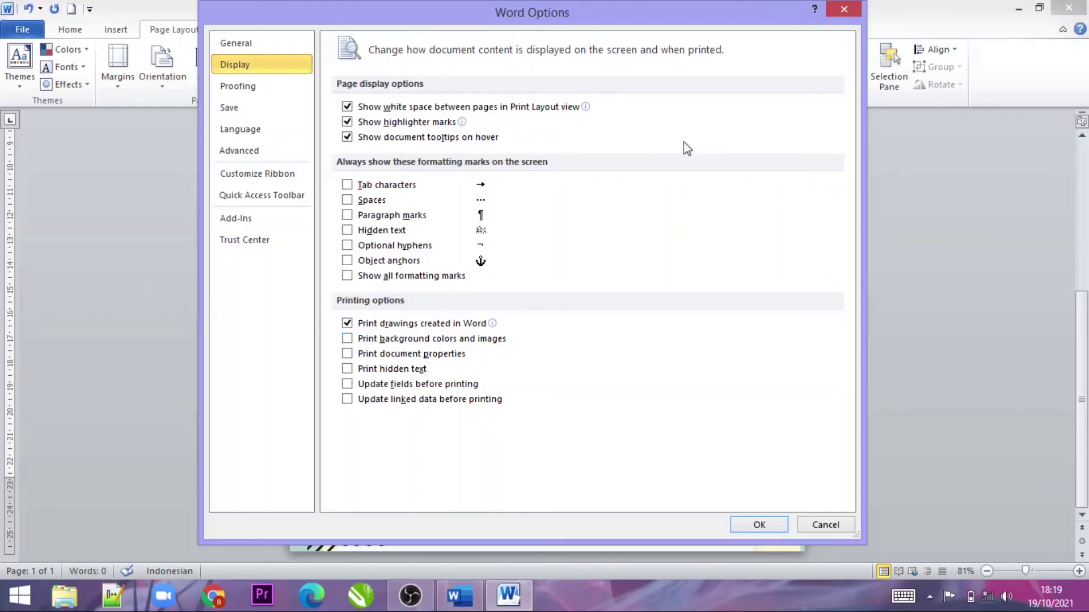
click(841, 16)
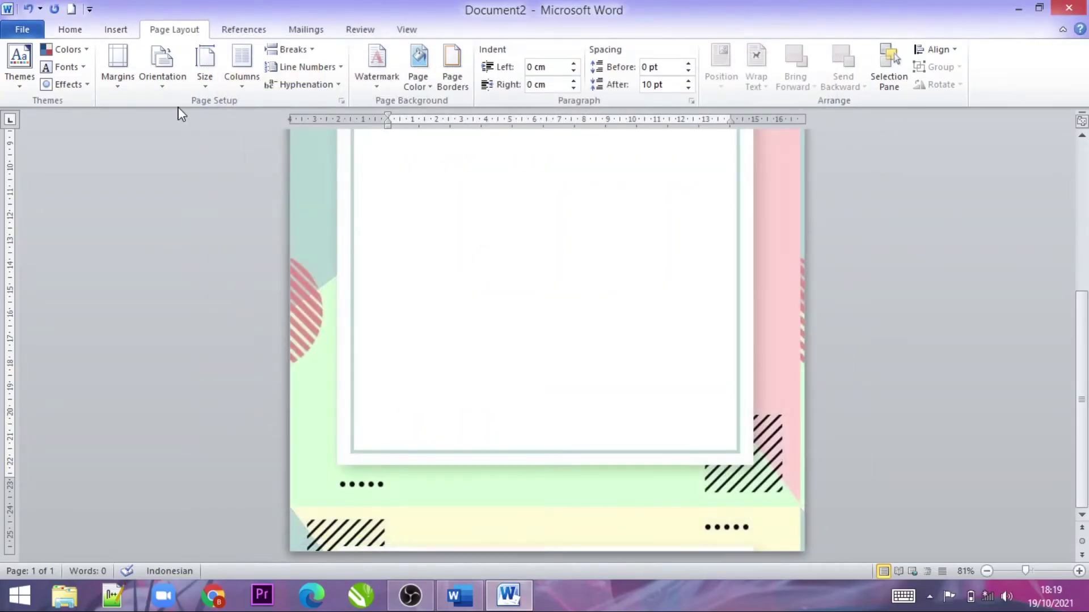
- Check the print preview, then return to editing Document2
click(29, 31)
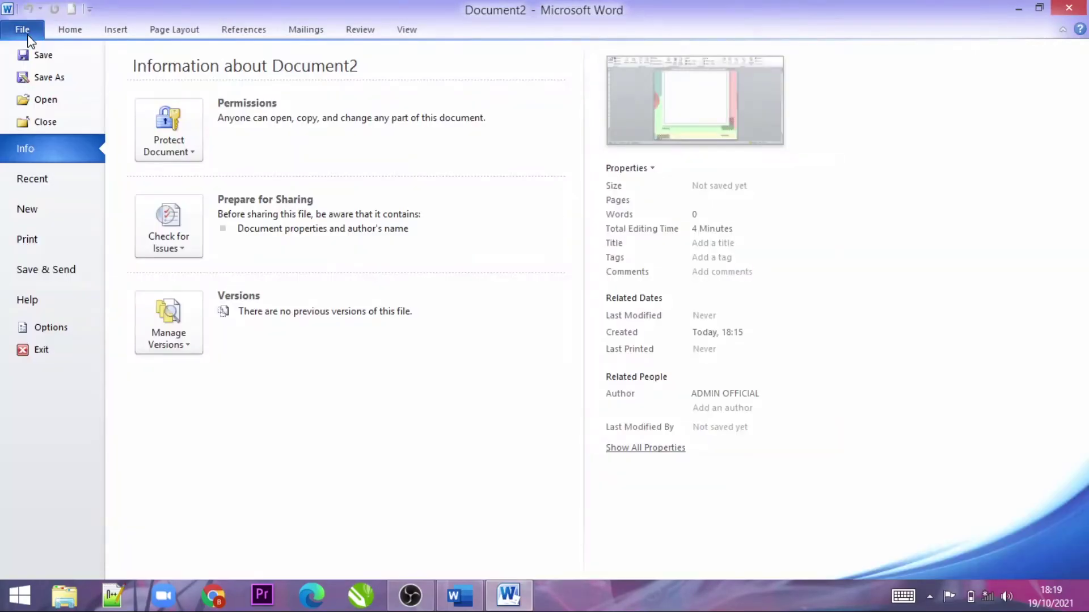
click(42, 240)
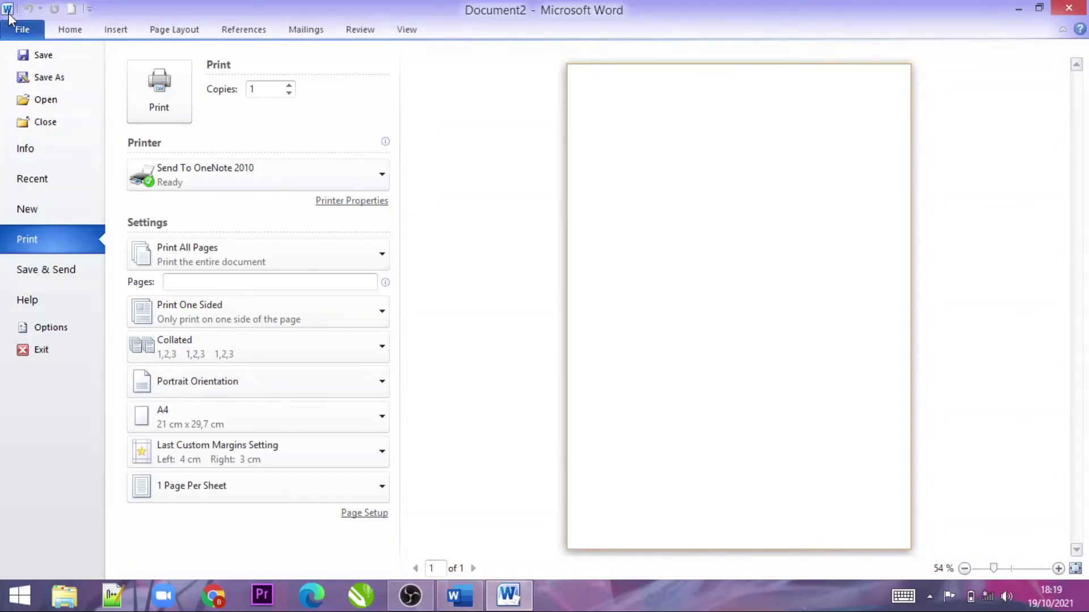
click(70, 29)
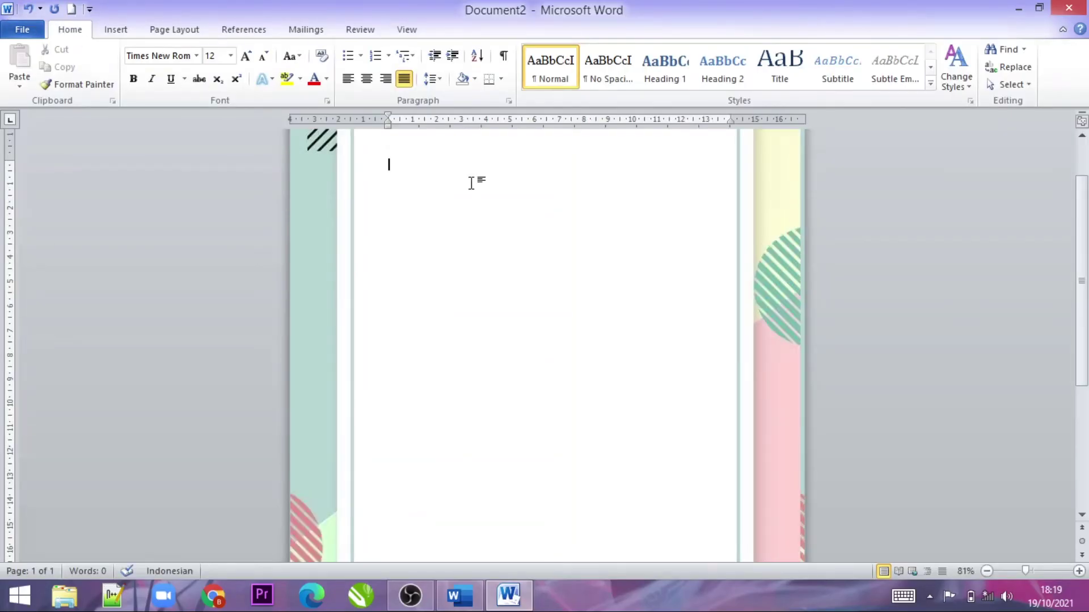
- Type 'contoh' at the top of the page and set it to 28 pt
text(contoh)
click(368, 182)
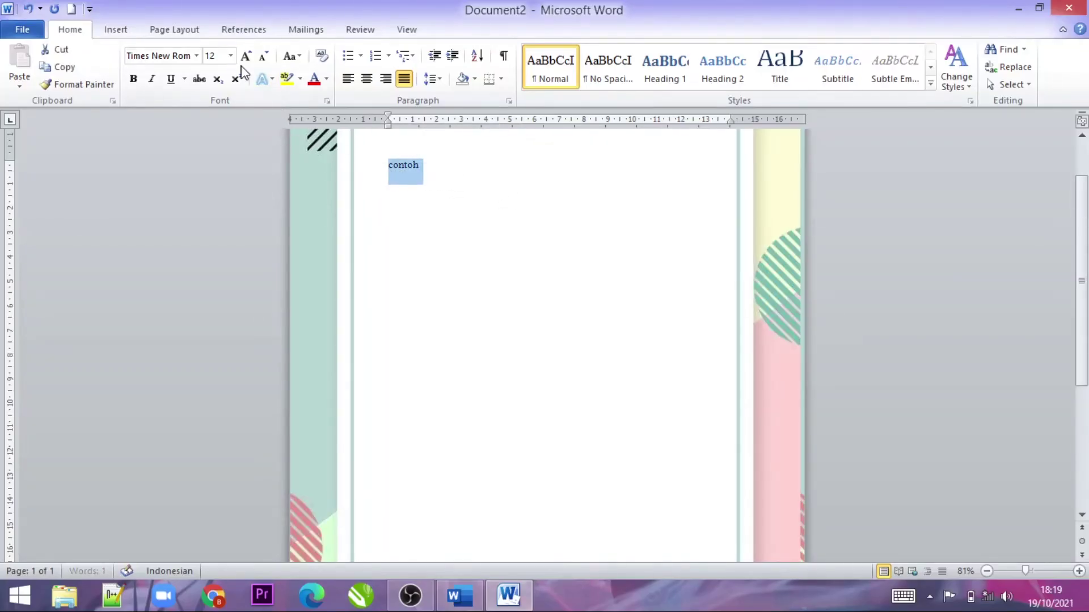
click(231, 55)
click(214, 235)
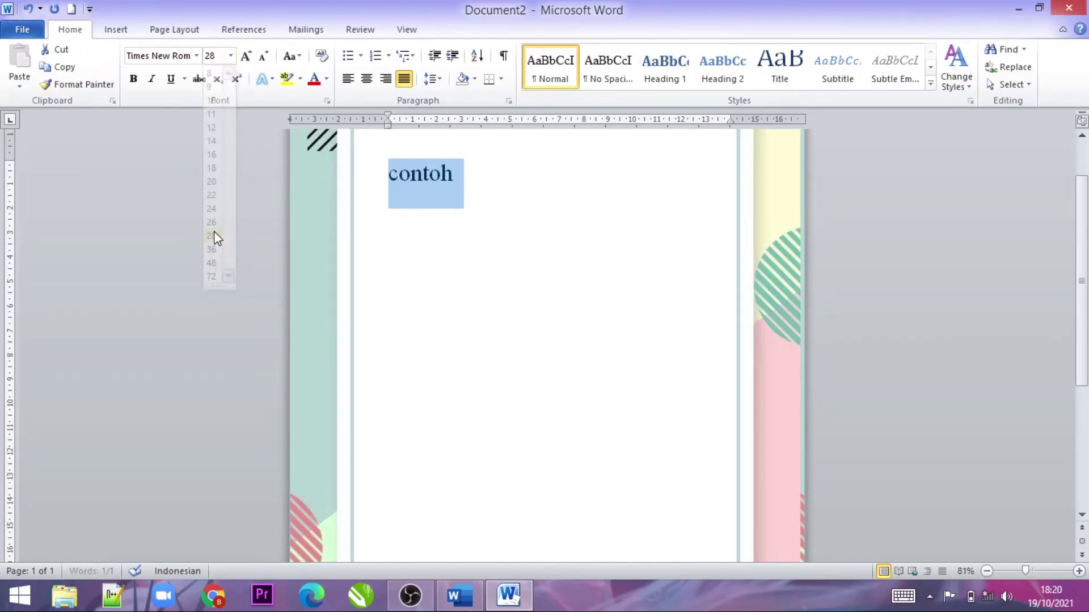
click(21, 29)
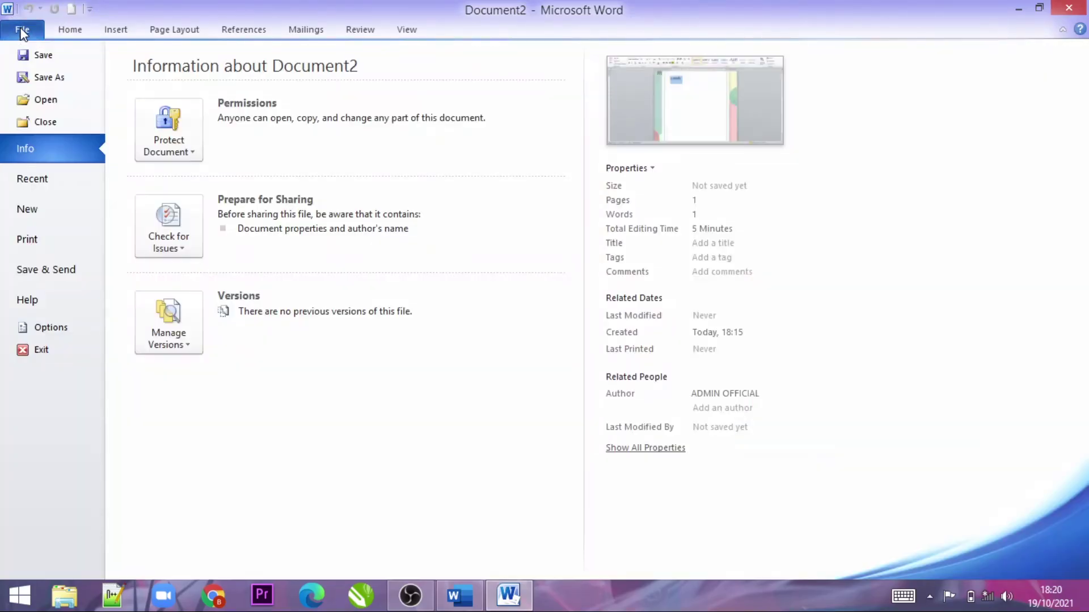
- Turn on 'Print background colors and images' in Word's Display options
click(26, 239)
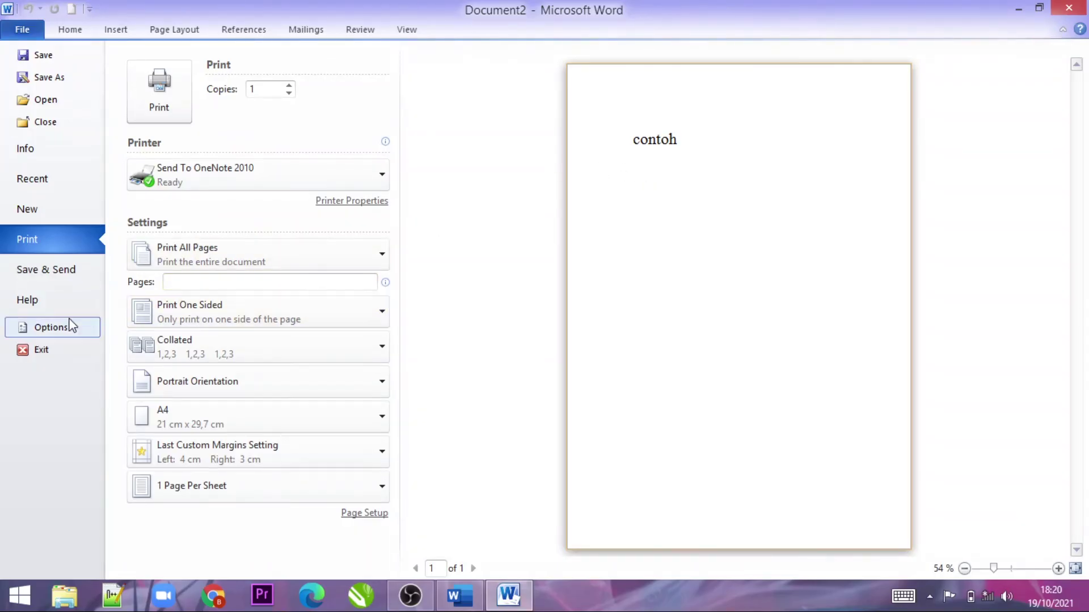
click(31, 327)
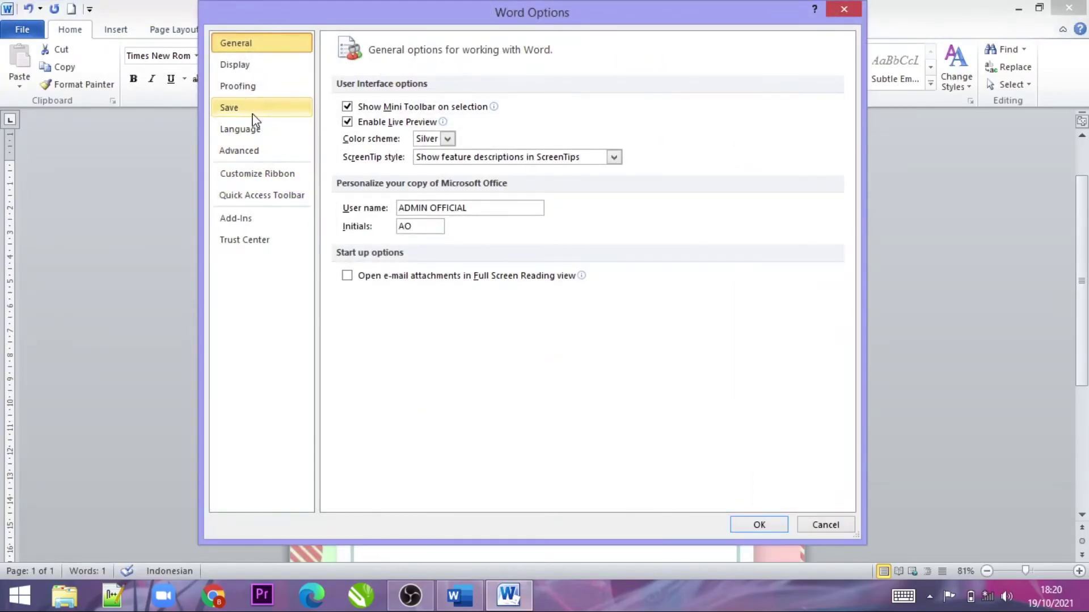
click(246, 69)
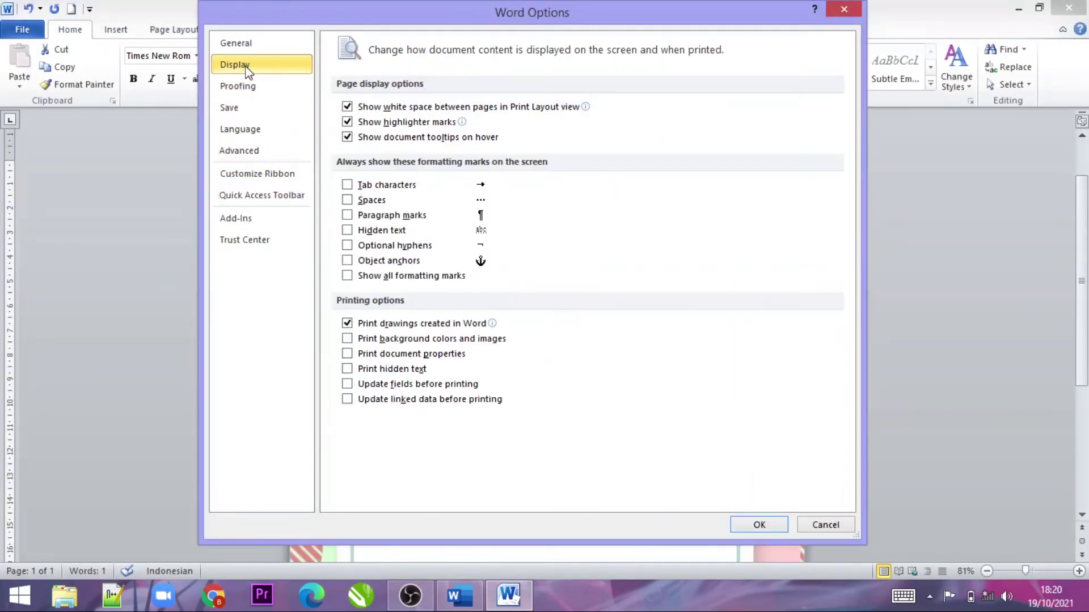
click(347, 339)
click(759, 525)
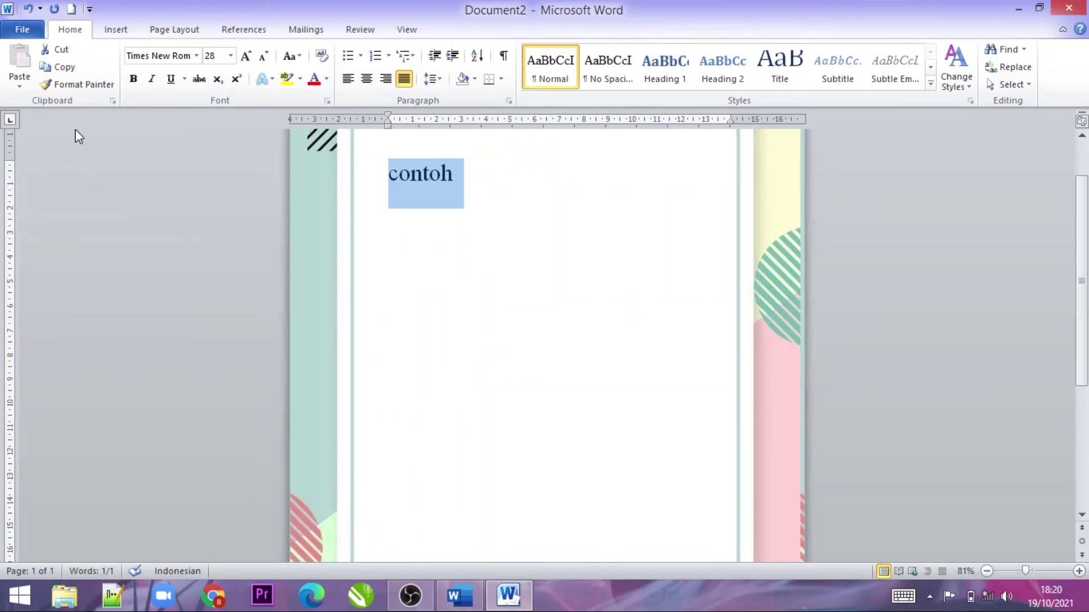
- Preview the print showing contoh on the background, then switch to Document1
click(22, 30)
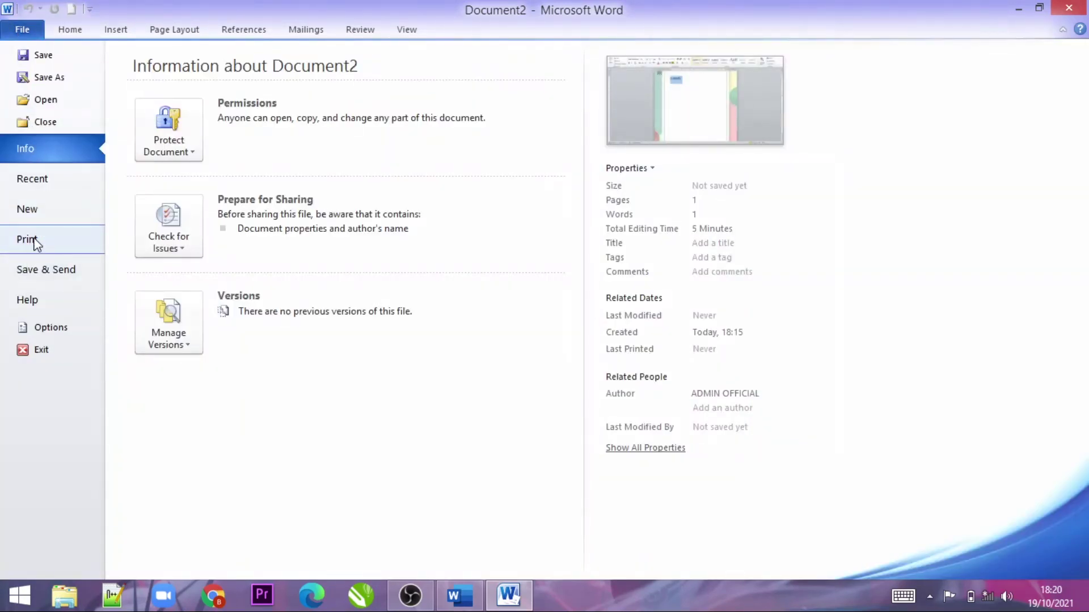
click(37, 243)
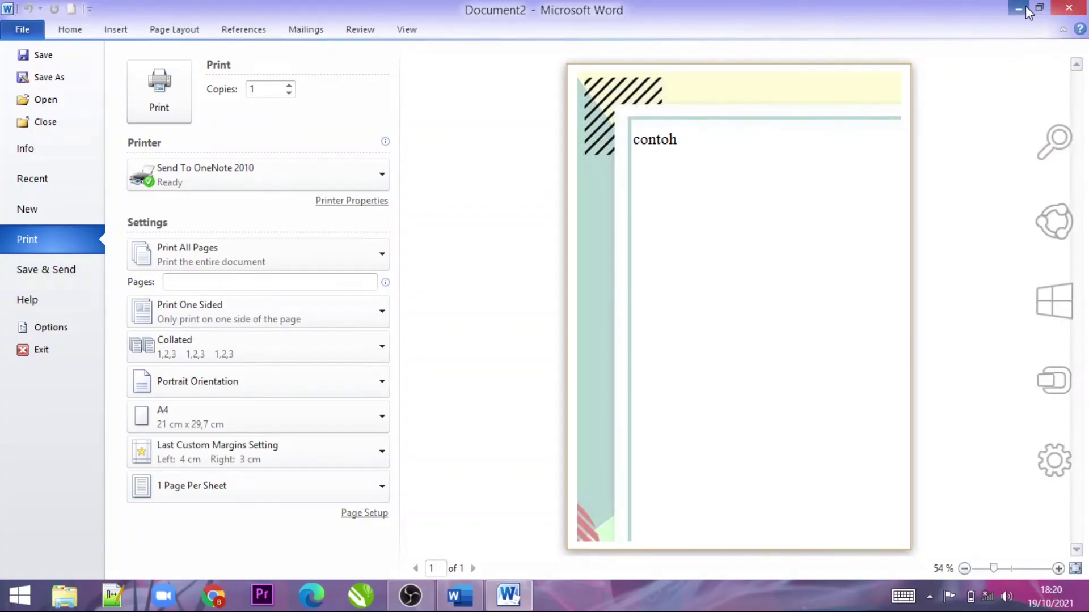
click(1062, 10)
click(463, 598)
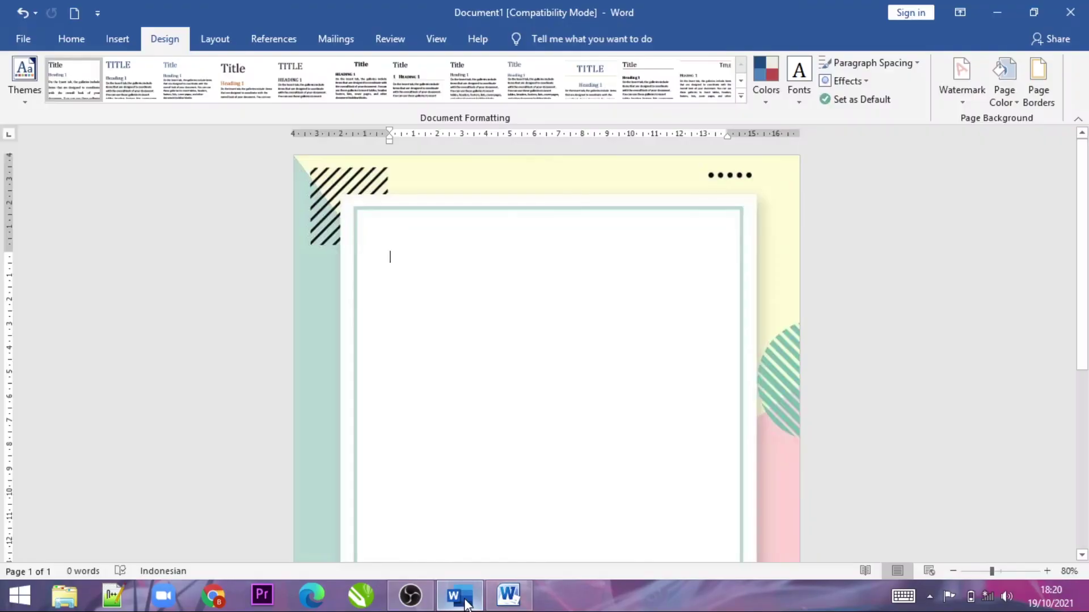
- Confirm 'Print background colors and images' is enabled in Document1's Display options
scroll(777, 394, down, 3)
scroll(826, 426, down, 3)
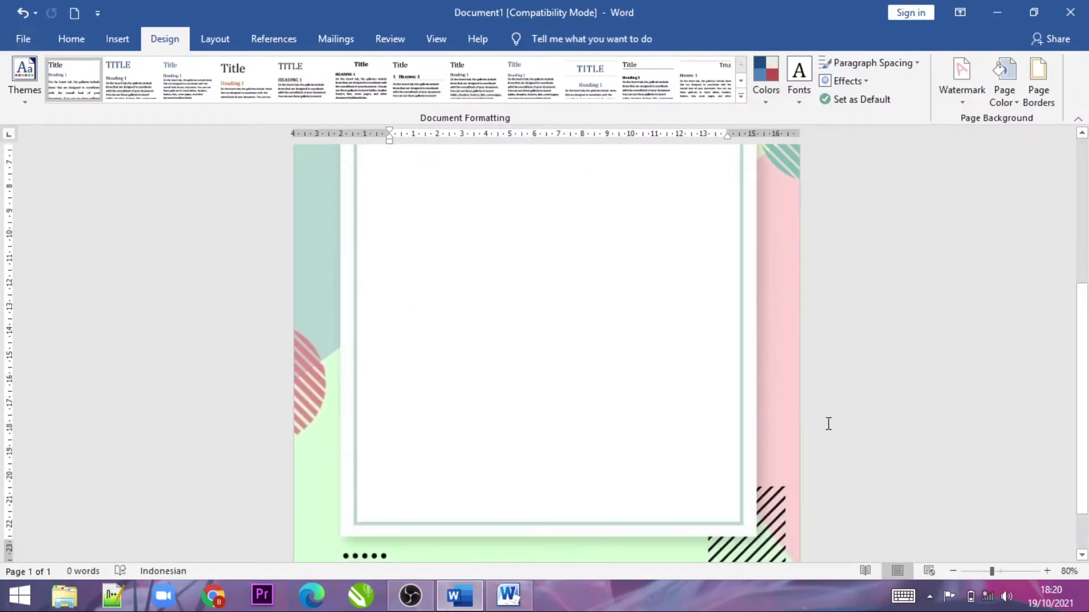
scroll(536, 246, up, 3)
scroll(536, 246, up, 3)
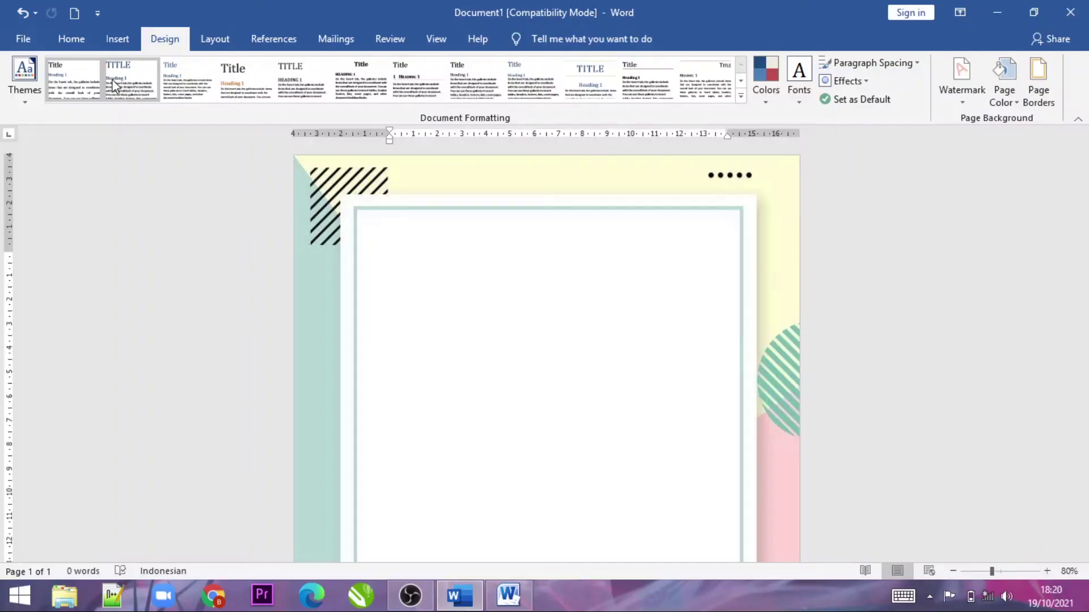
click(23, 39)
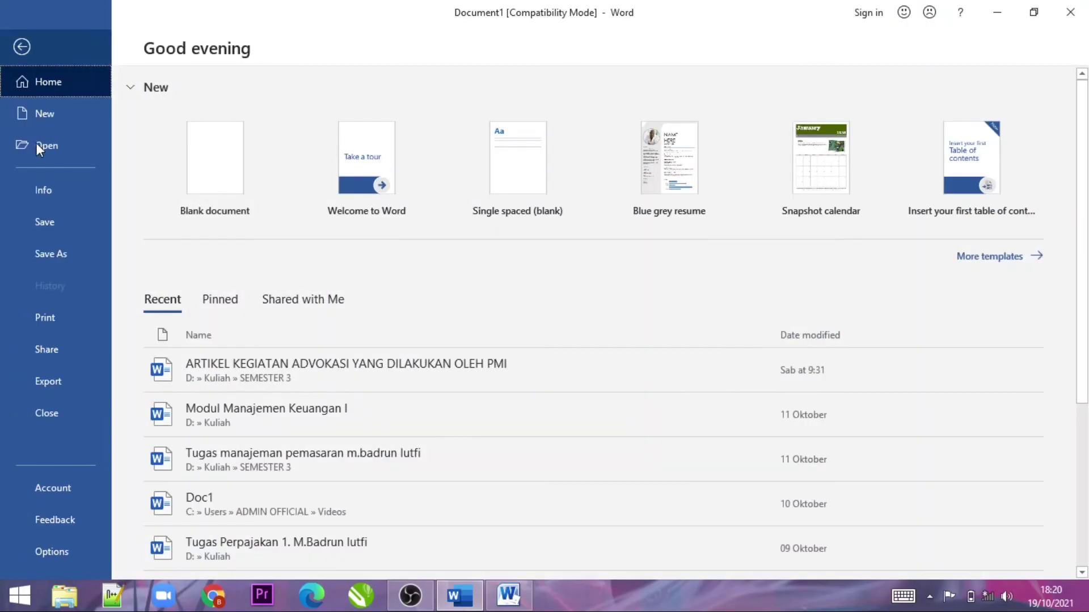
click(65, 541)
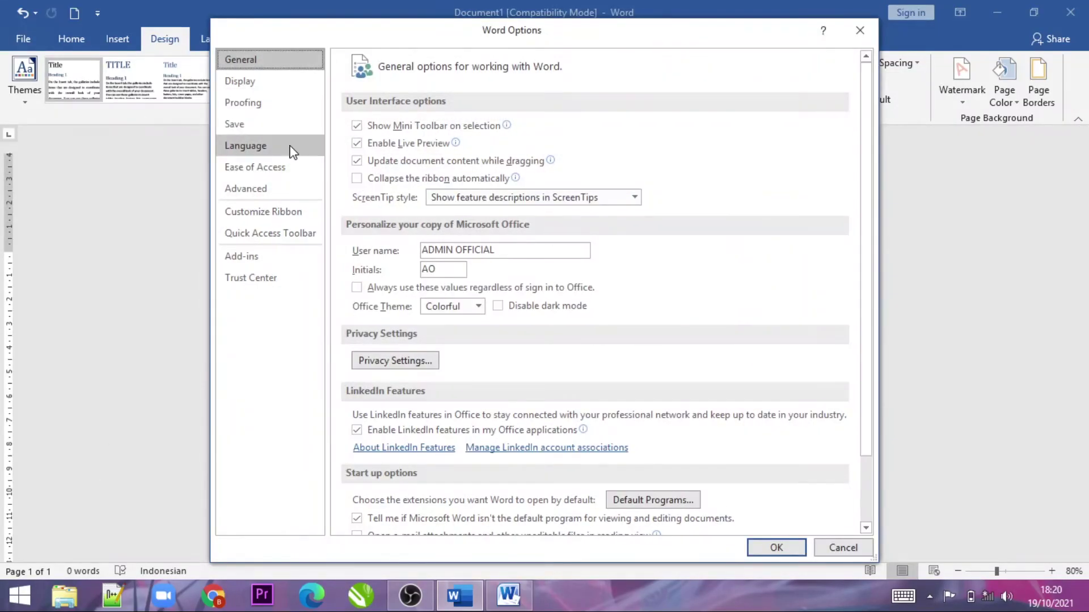
click(254, 86)
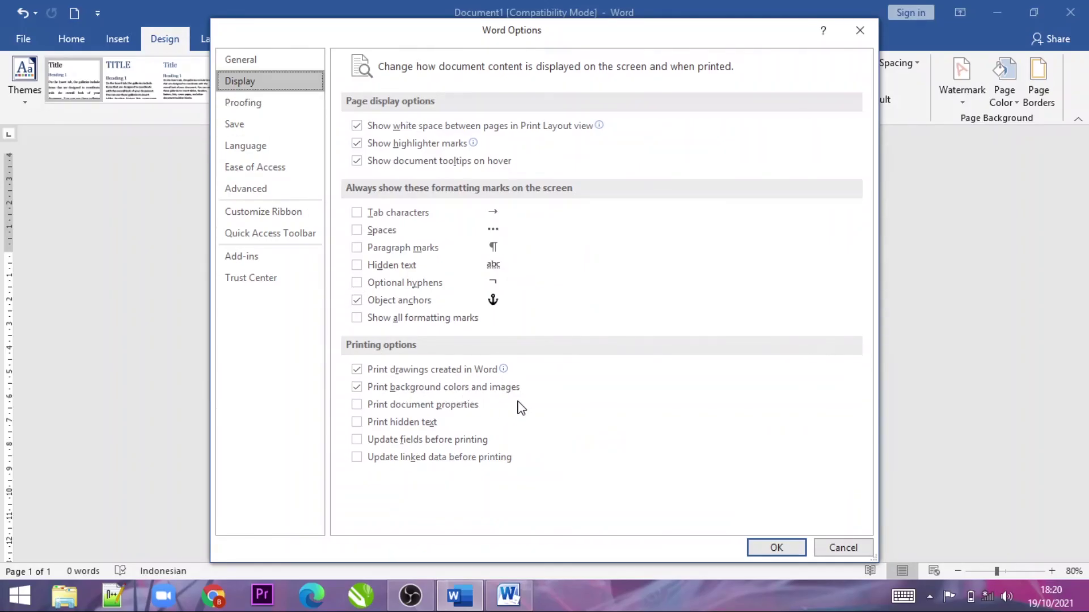
click(778, 547)
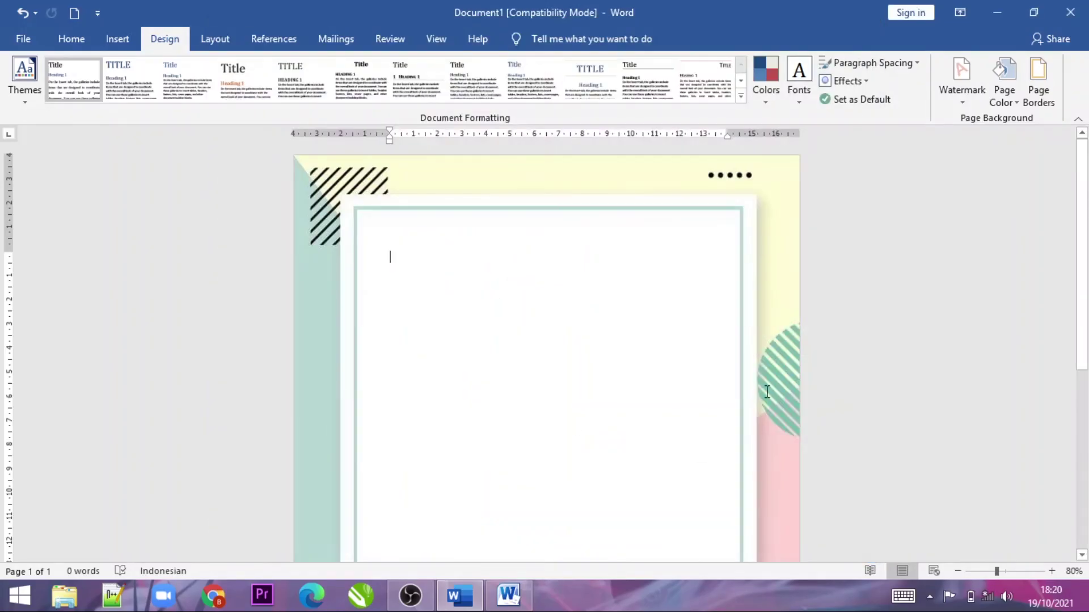